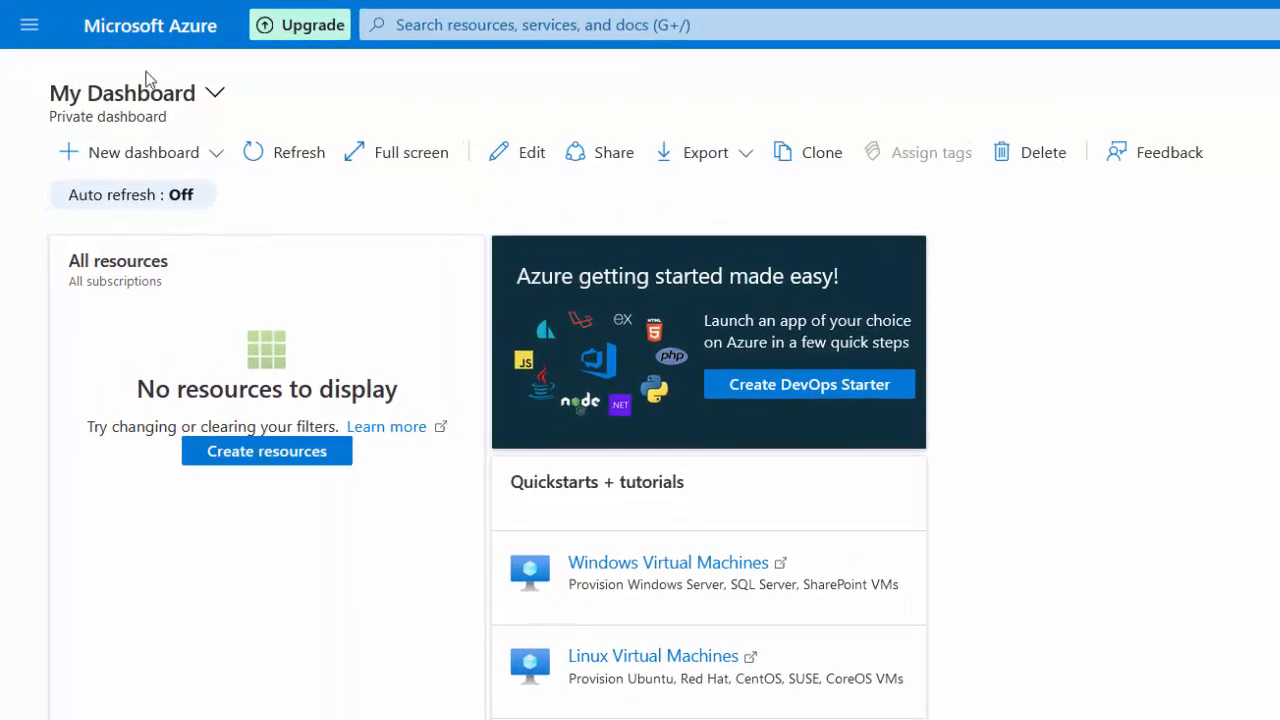
pyautogui.click(44, 38)
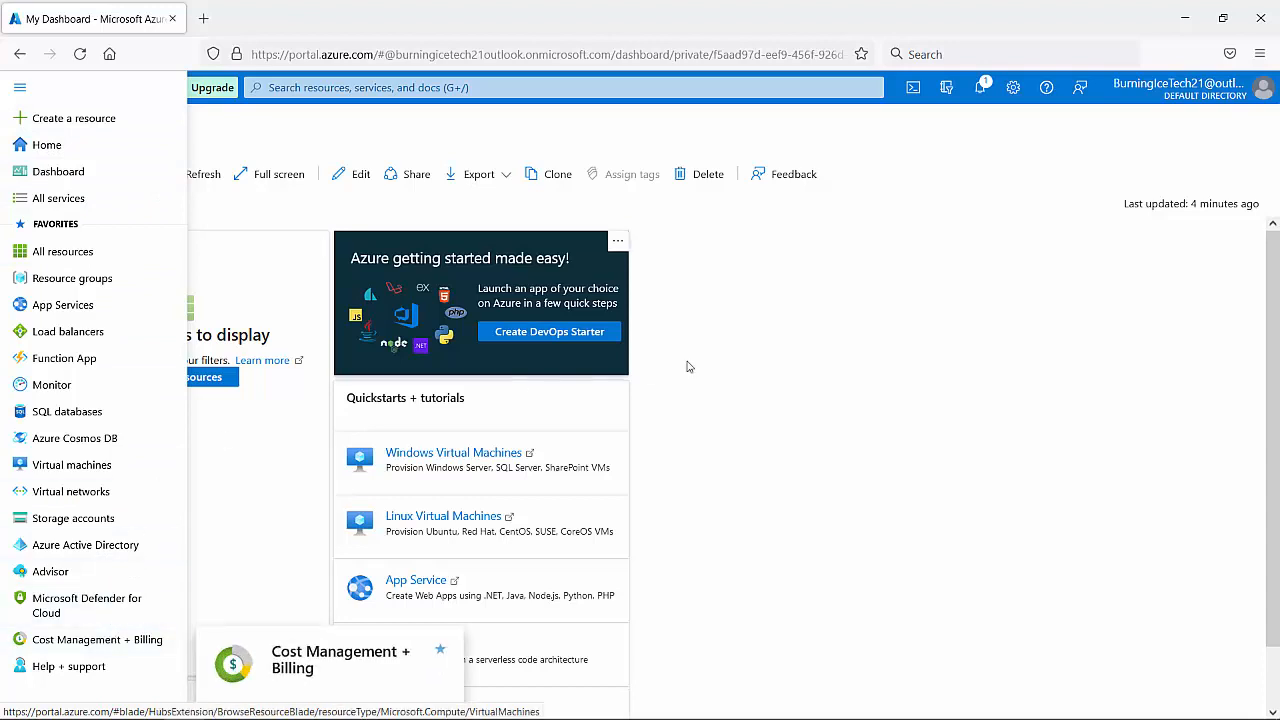
pyautogui.click(786, 323)
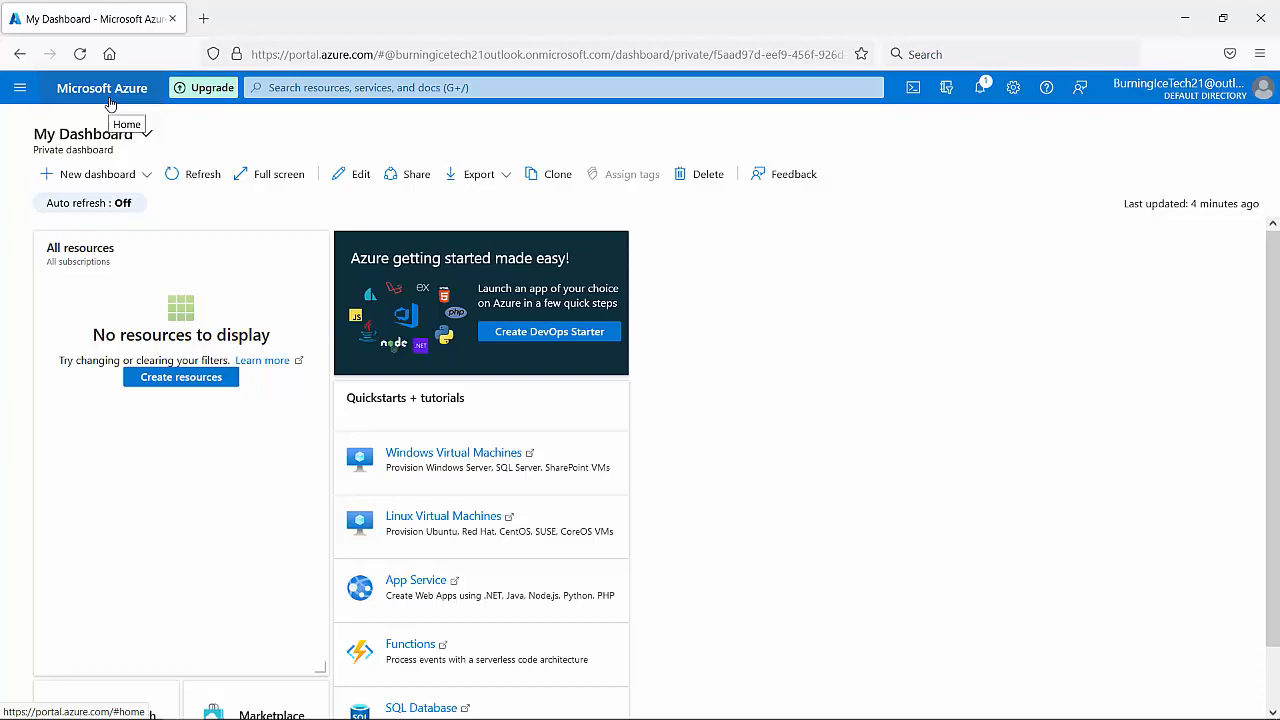
# Open the Virtual machines service and start creating a new virtual machine.
pyautogui.click(30, 90)
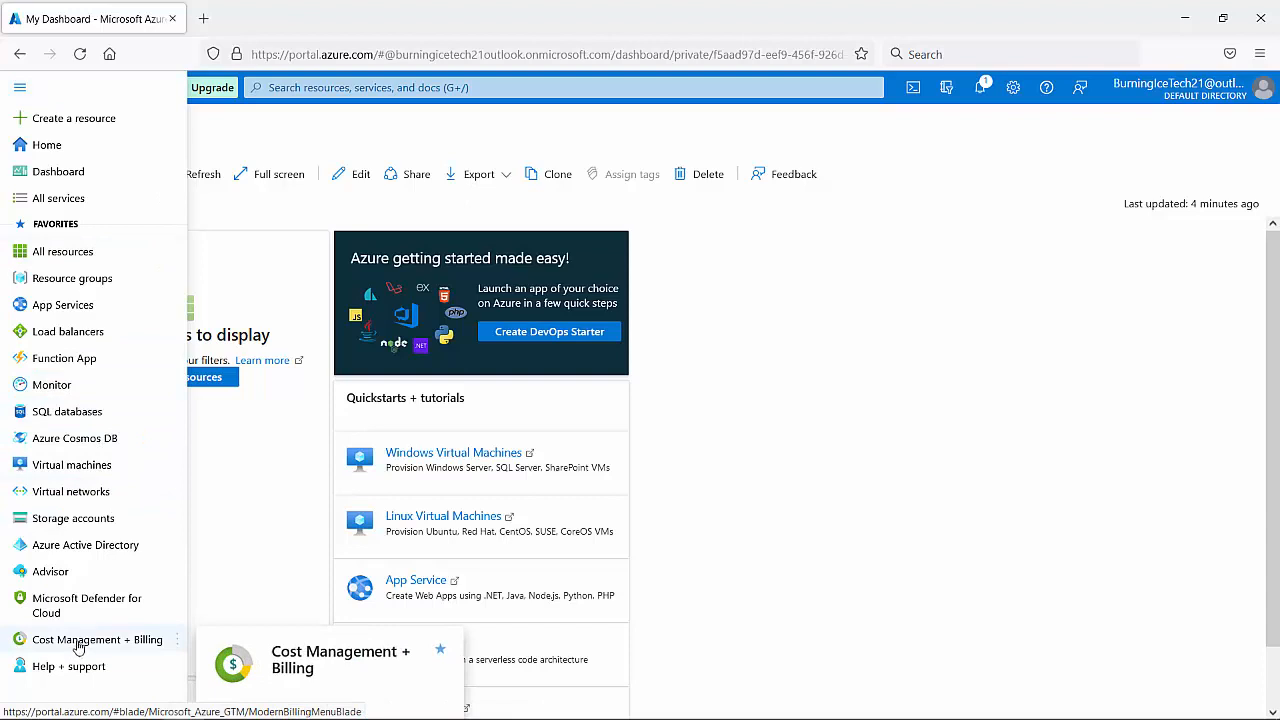
pyautogui.moveTo(80, 632)
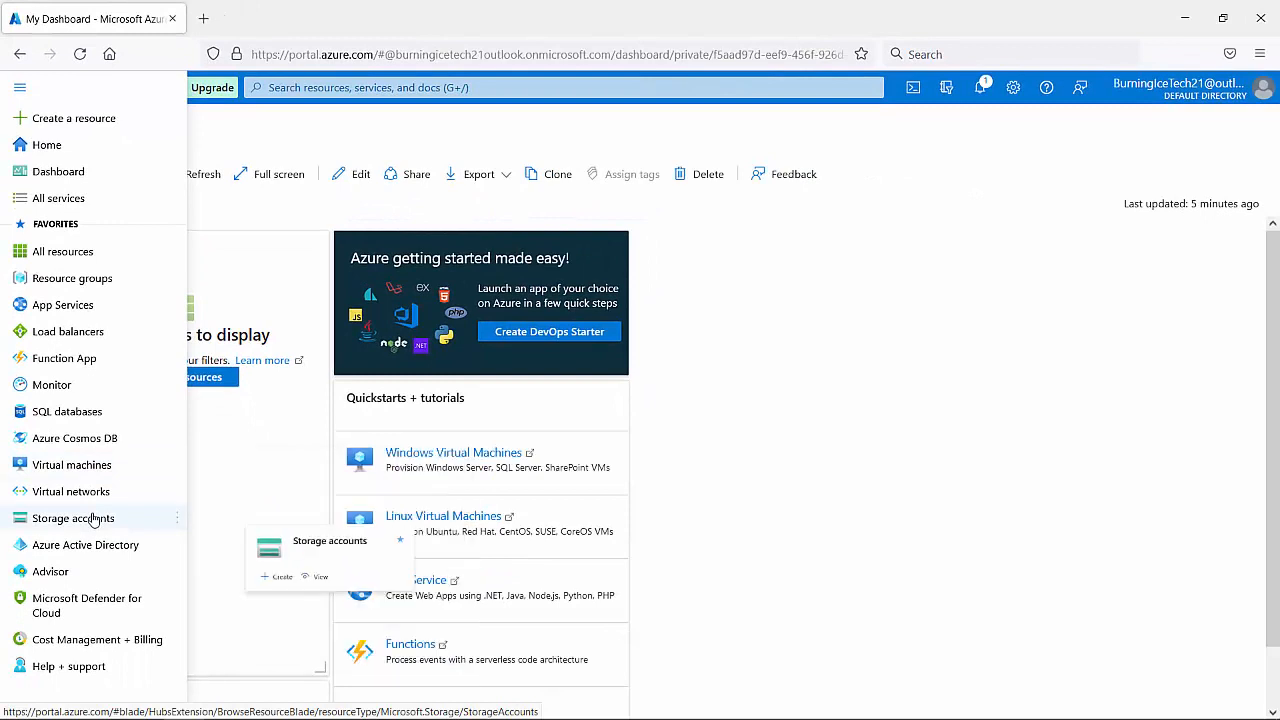
pyautogui.moveTo(92, 474)
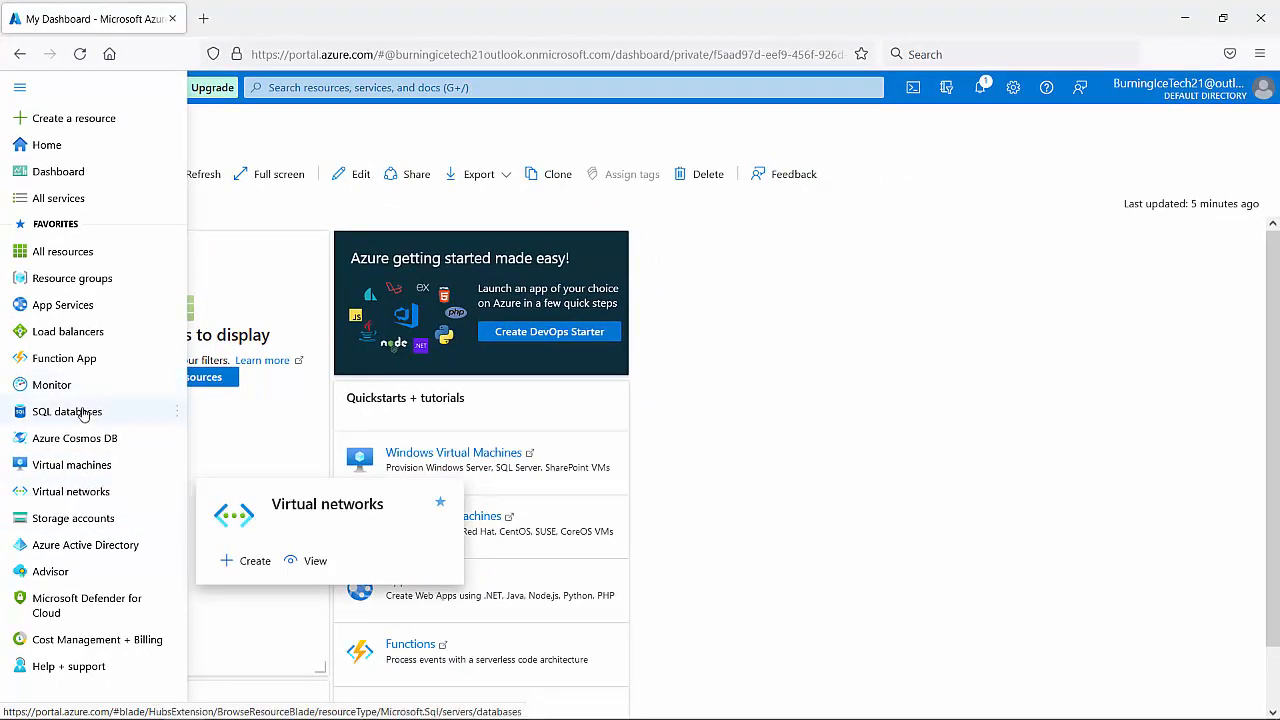
pyautogui.moveTo(40, 550)
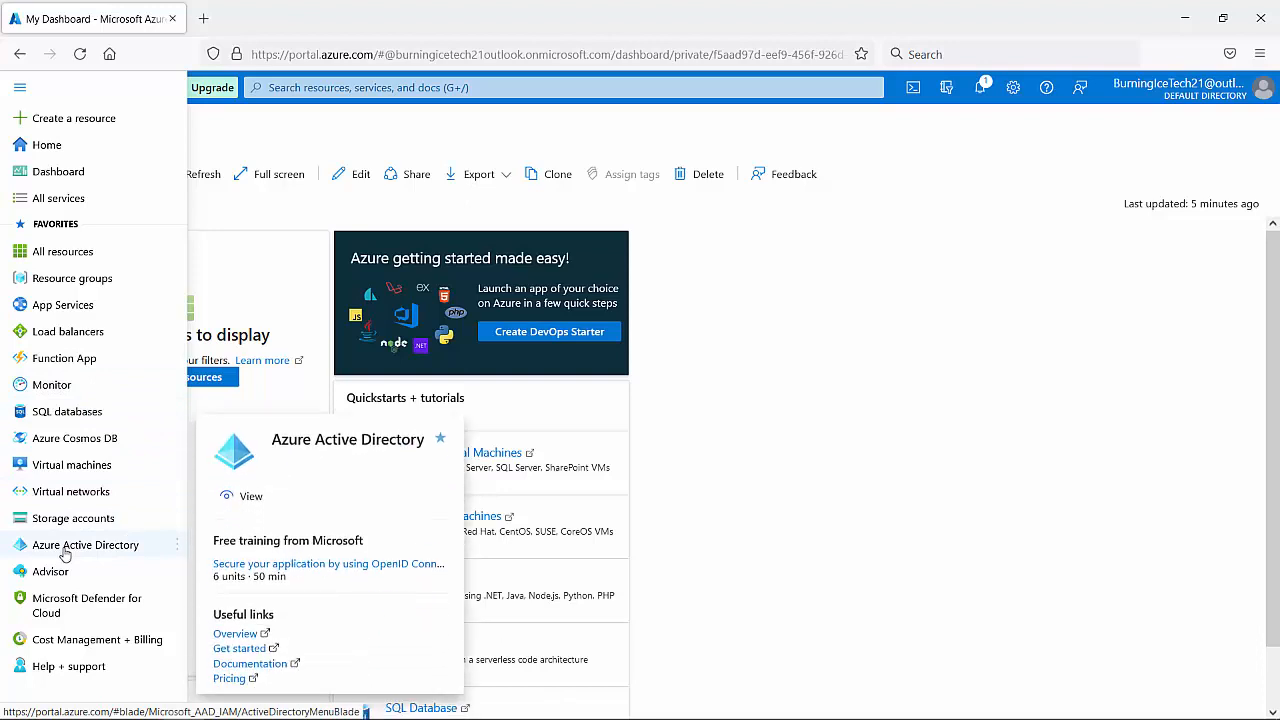
pyautogui.click(71, 468)
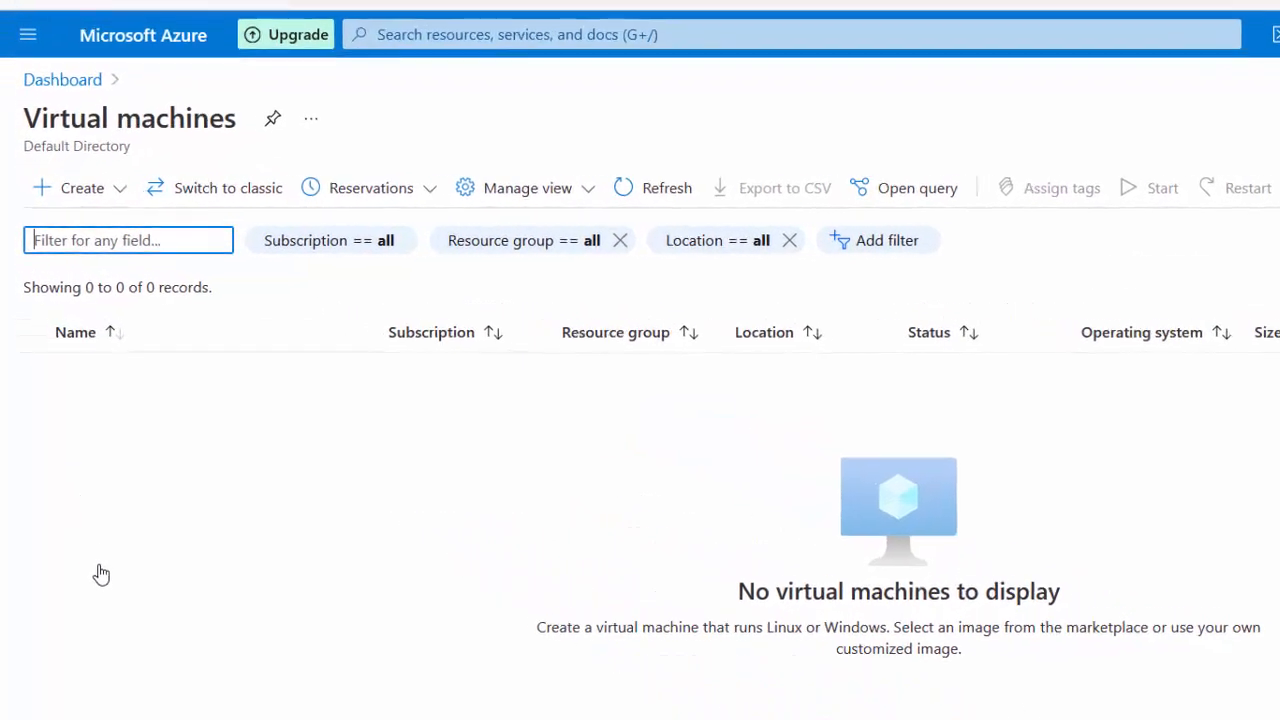
pyautogui.click(80, 196)
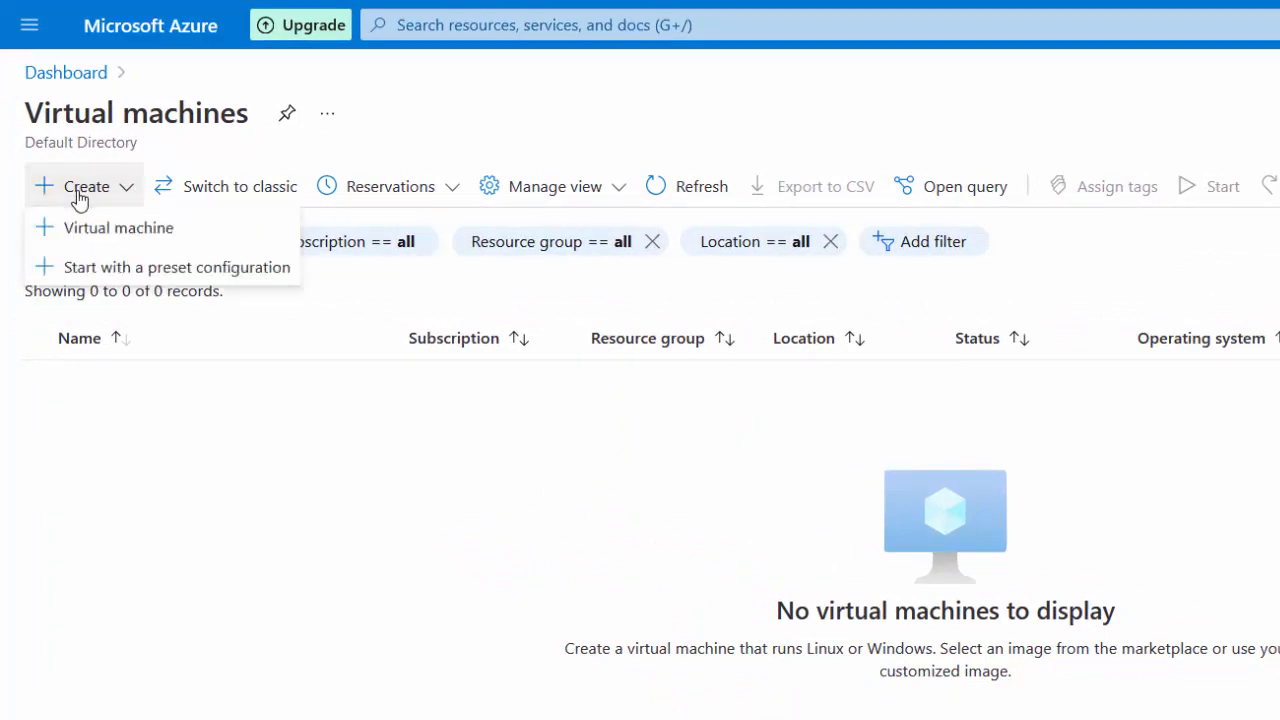
pyautogui.click(104, 230)
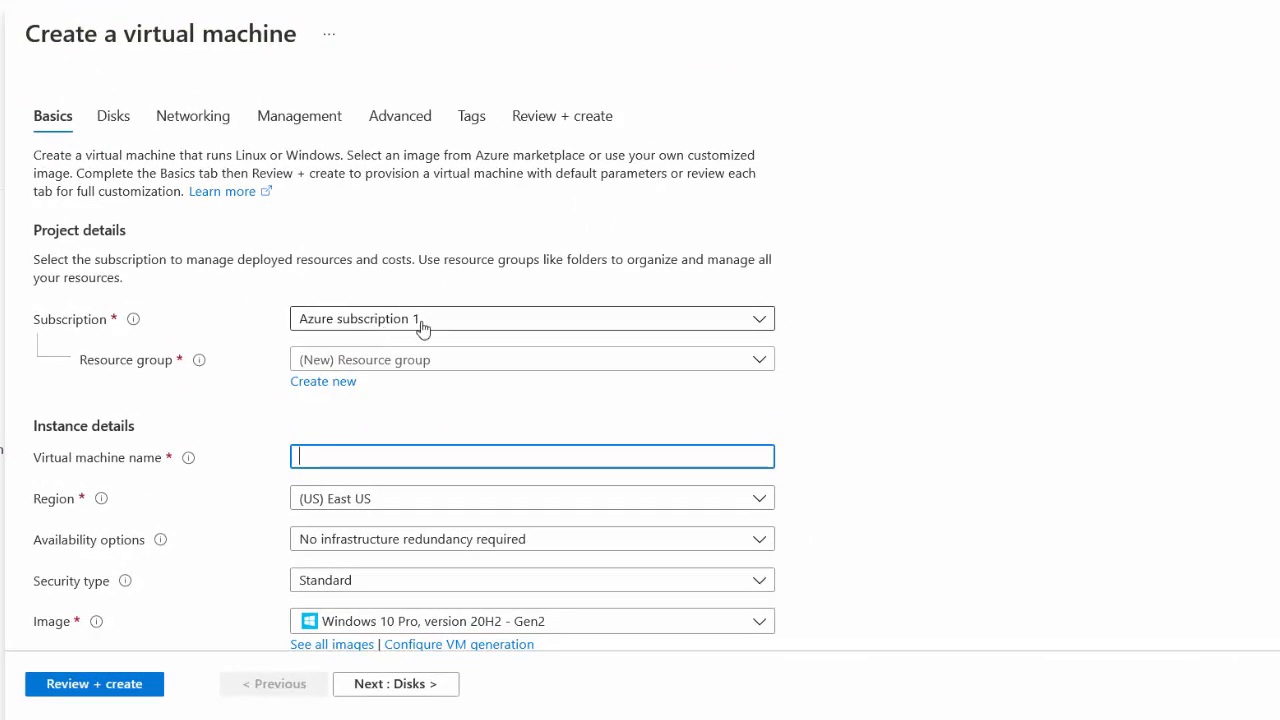
# Create a new resource group named VMRG for the virtual machine under Azure subscription 1.
pyautogui.click(423, 329)
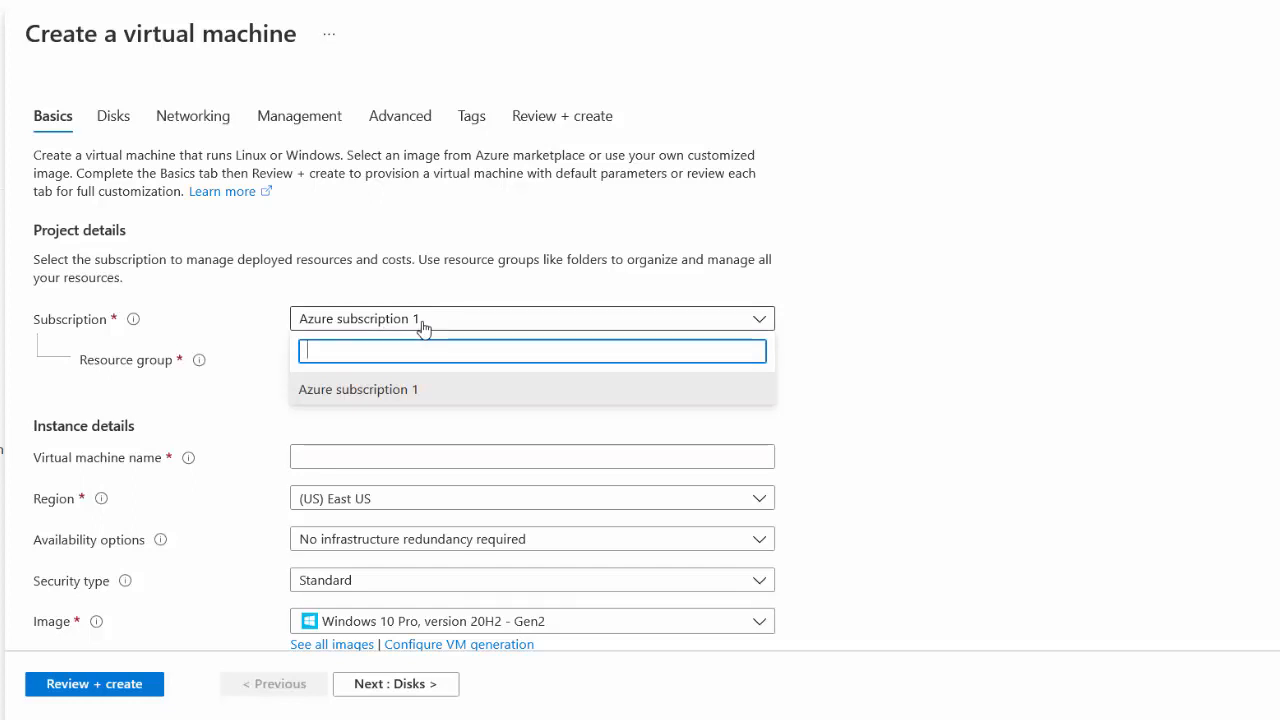
pyautogui.click(921, 268)
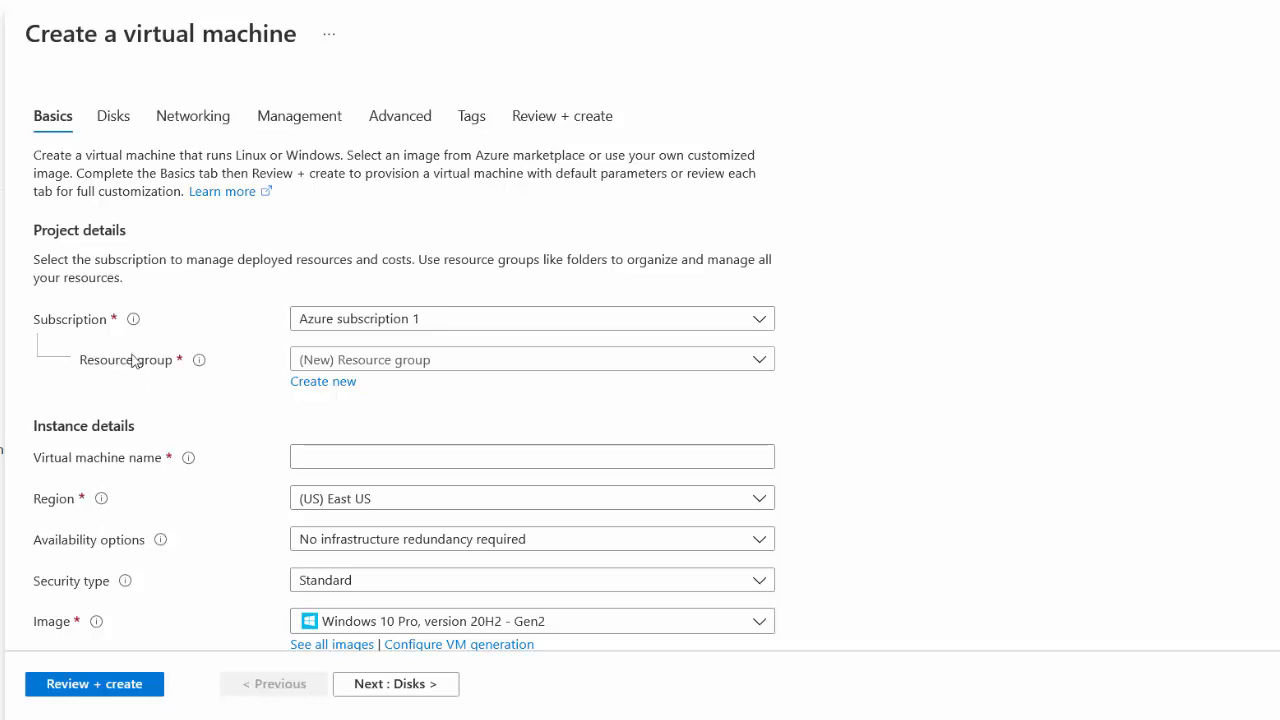
pyautogui.click(761, 364)
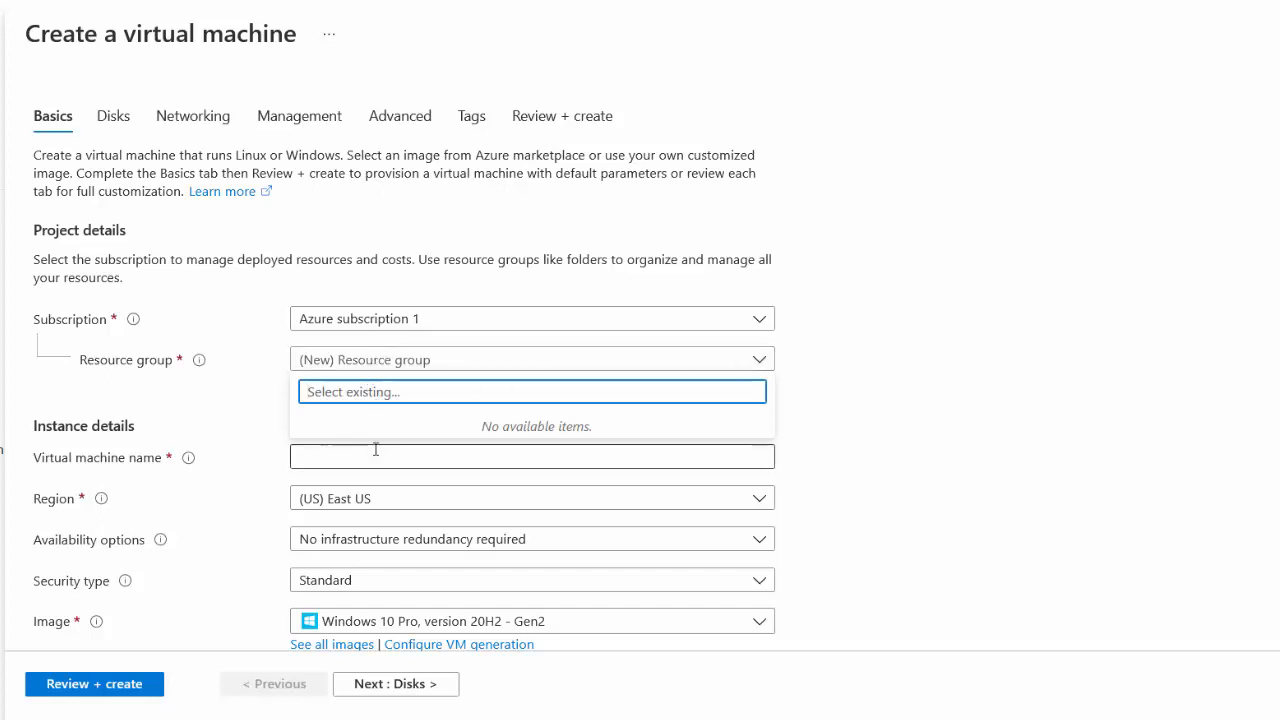
pyautogui.click(726, 362)
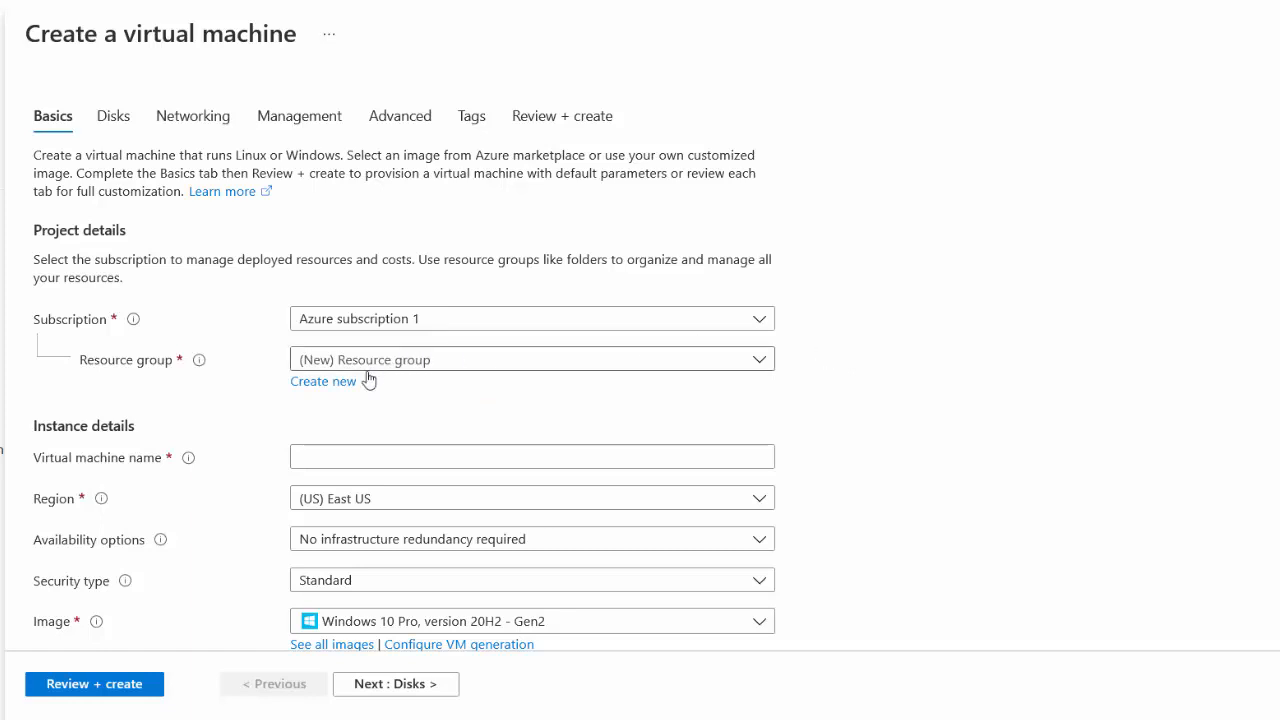
pyautogui.click(324, 383)
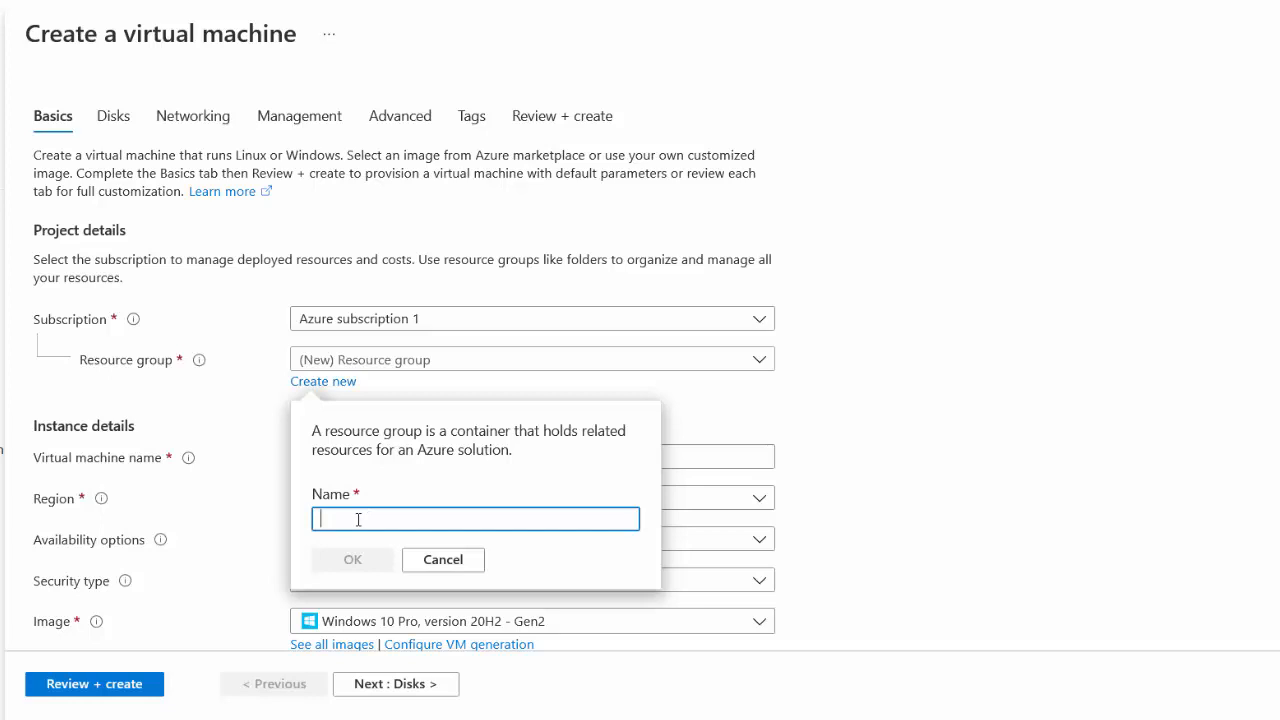
pyautogui.write('VMRG')
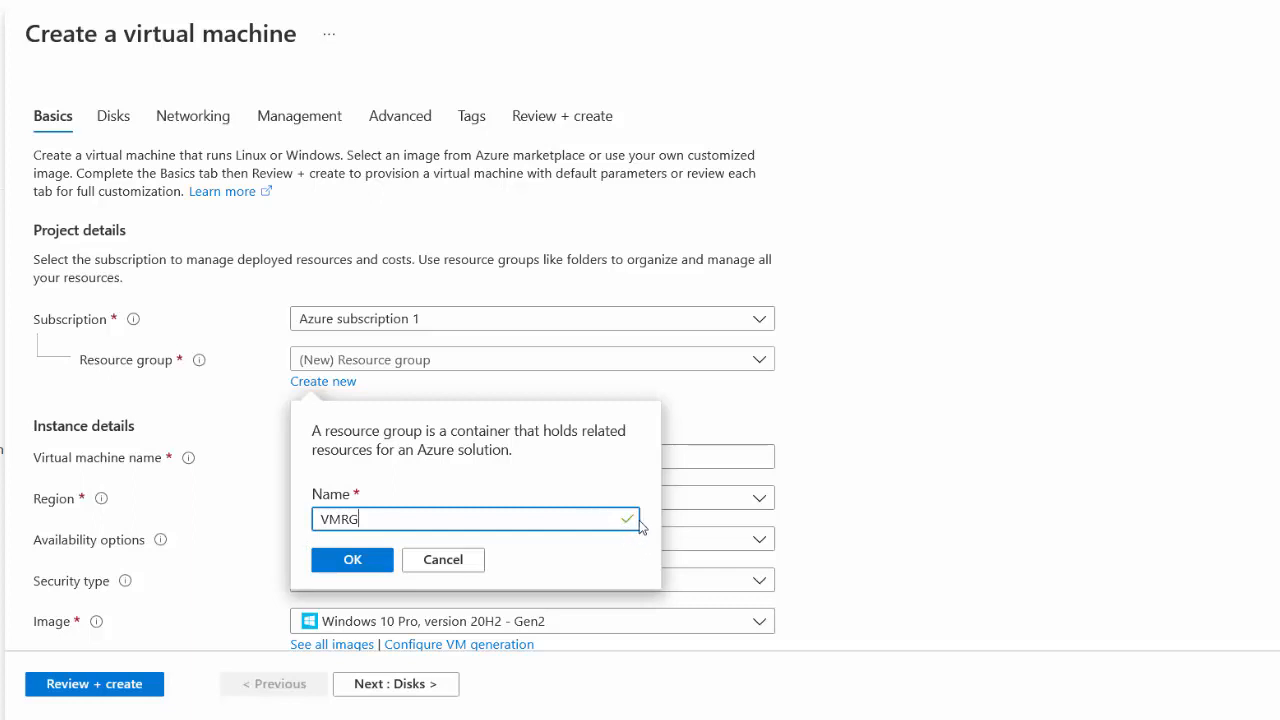
pyautogui.click(356, 561)
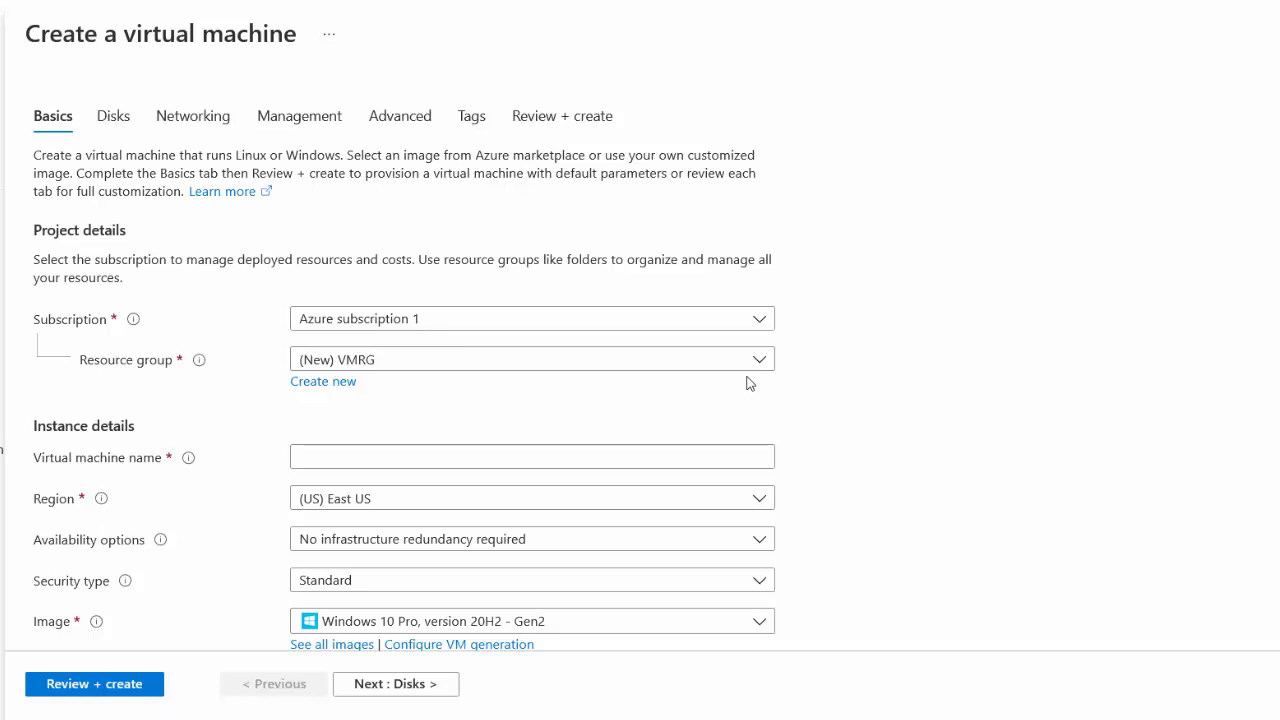
# Name the virtual machine Windows10 in the instance details.
pyautogui.scroll(-3, 230, 465)
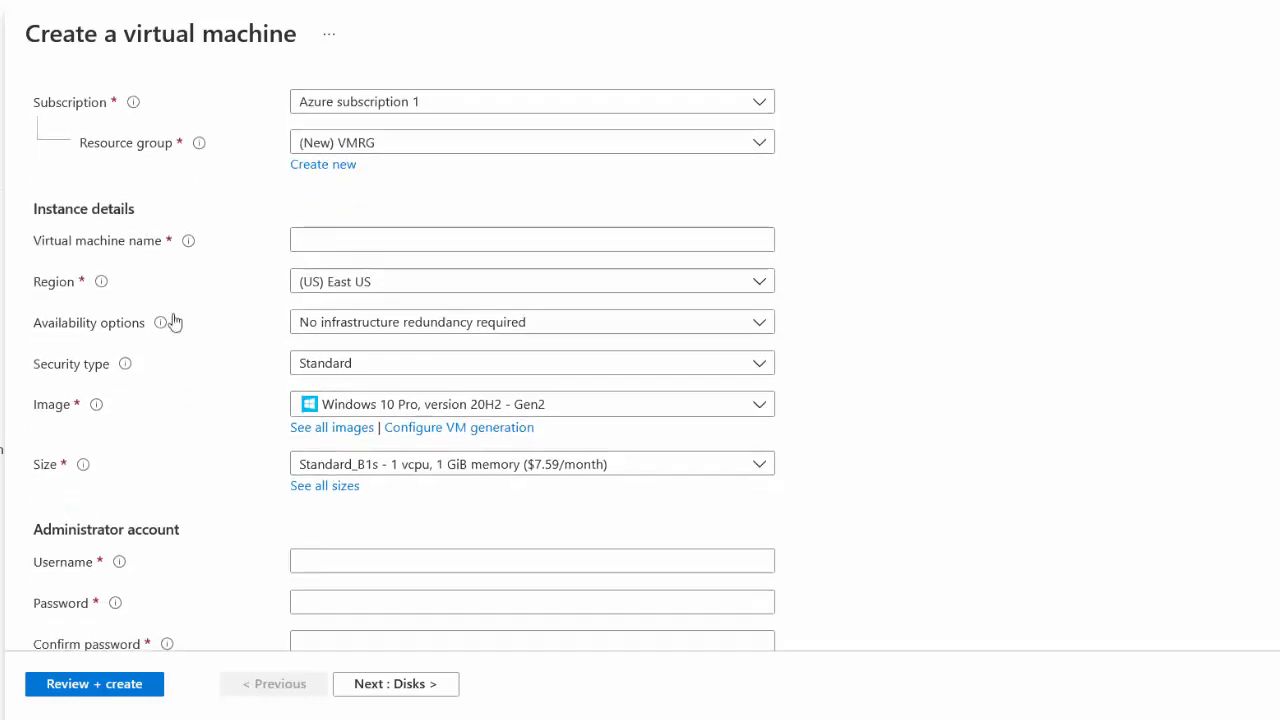
pyautogui.click(350, 242)
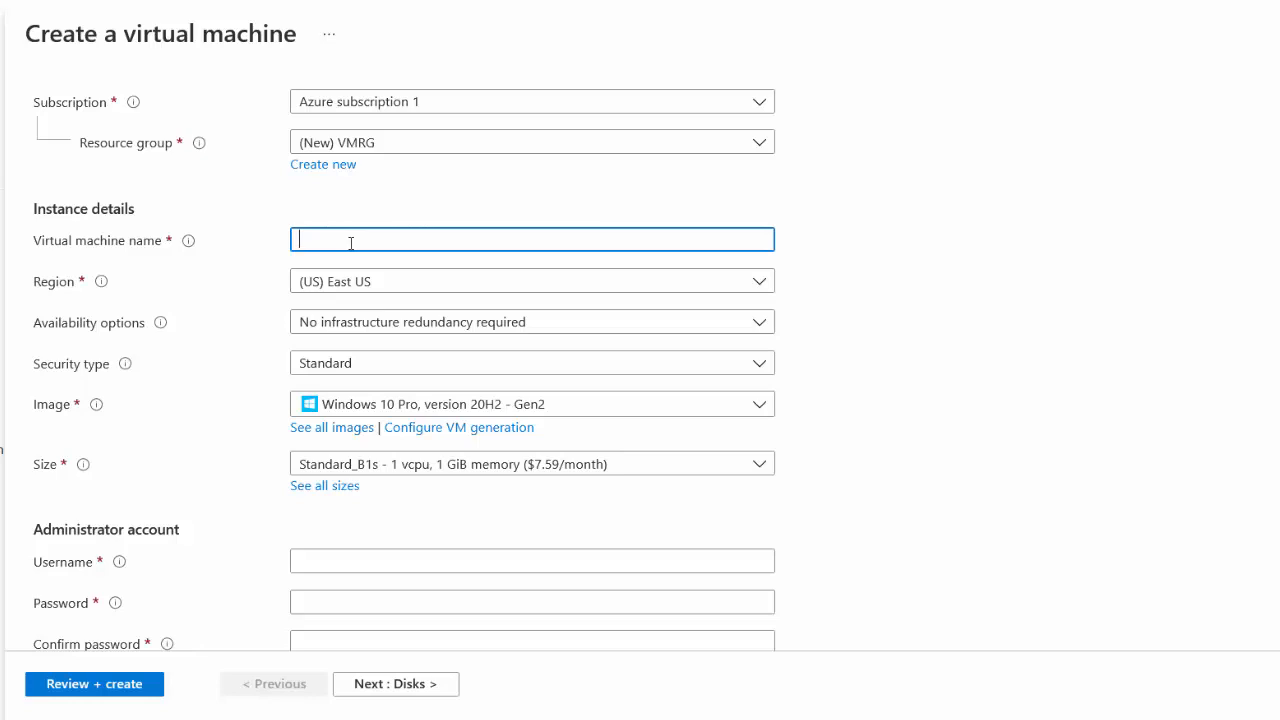
pyautogui.write('Win10VM1')
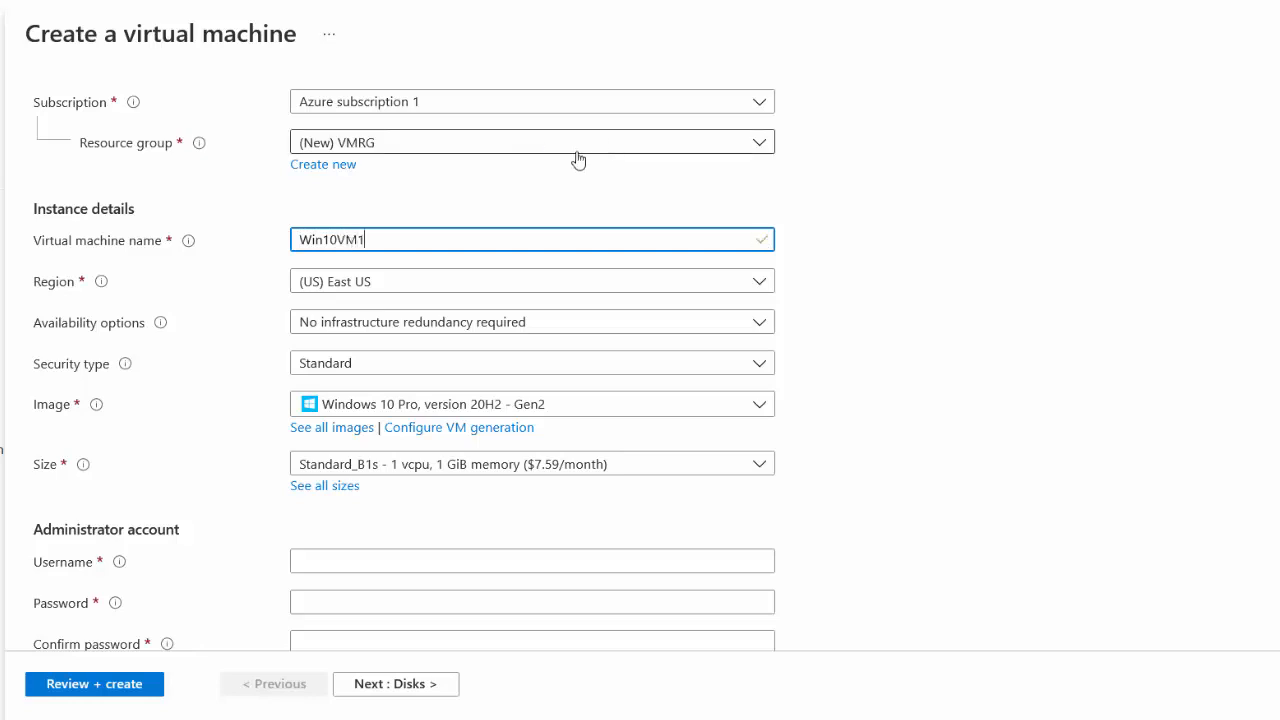
pyautogui.moveTo(372, 241); pyautogui.dragTo(148, 245)
pyautogui.write('Windows10')
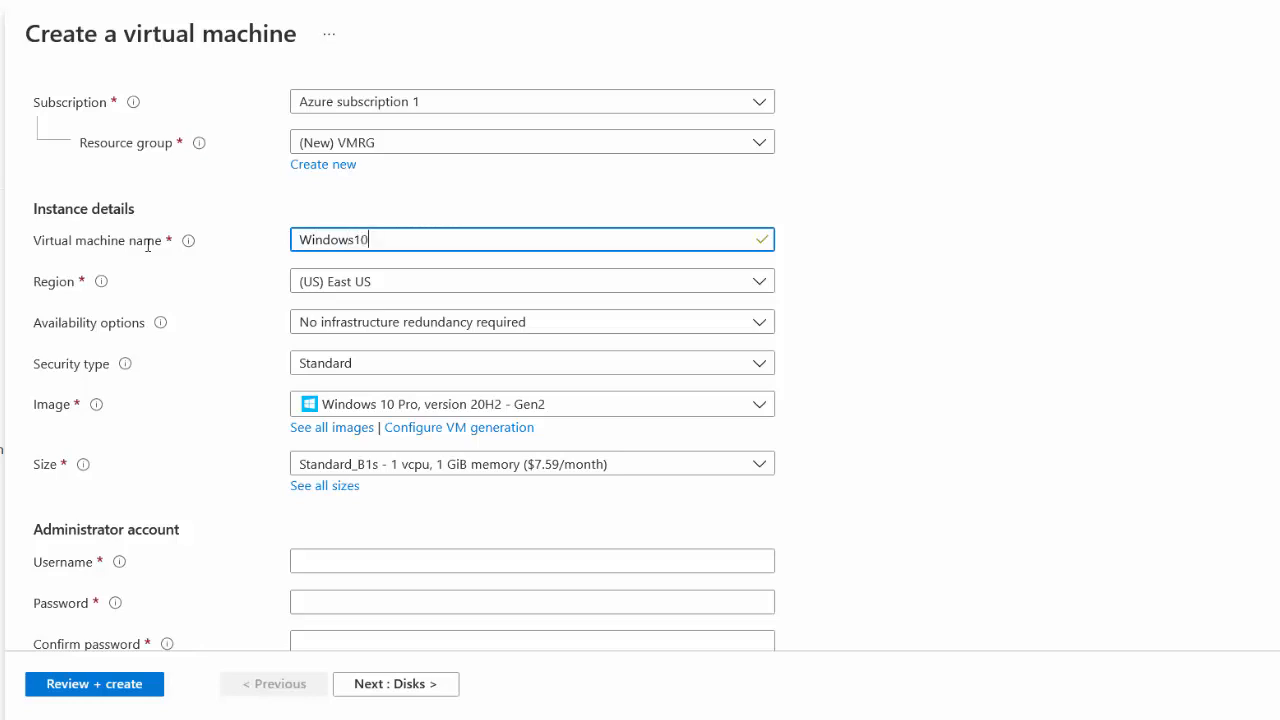
pyautogui.click(930, 198)
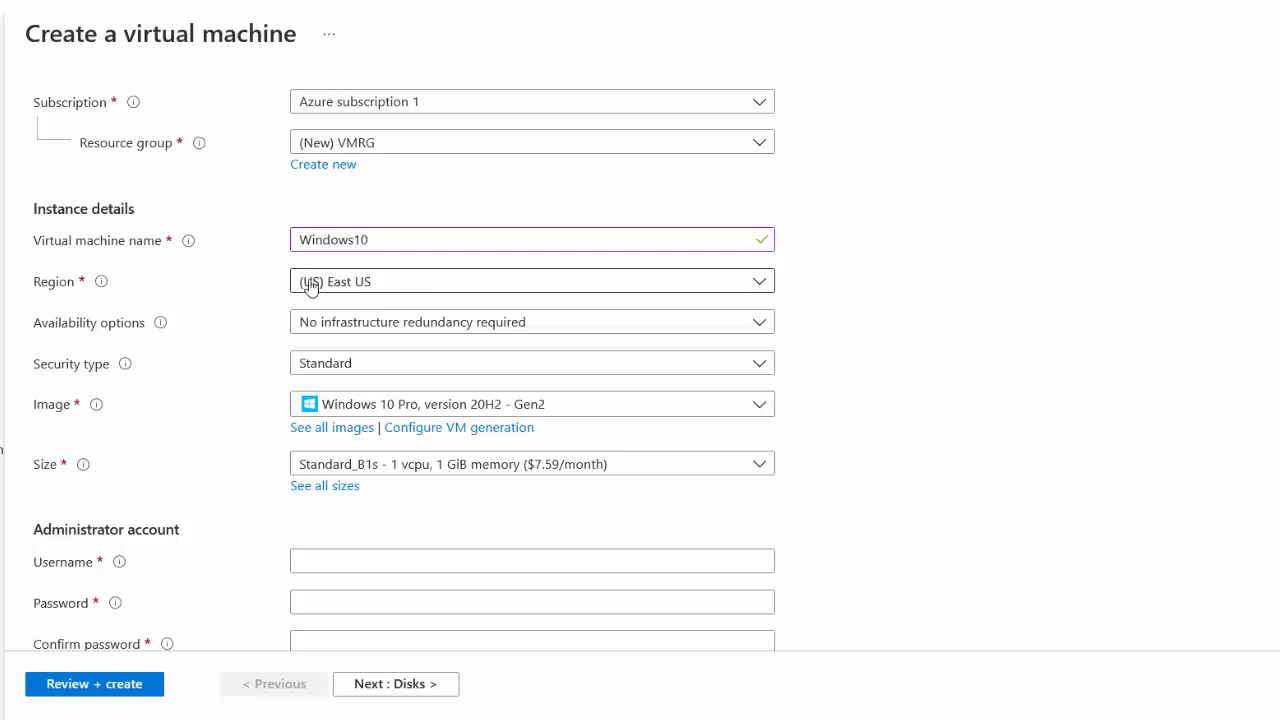
# Review the available regions and the availability options offered for the virtual machine.
pyautogui.click(416, 287)
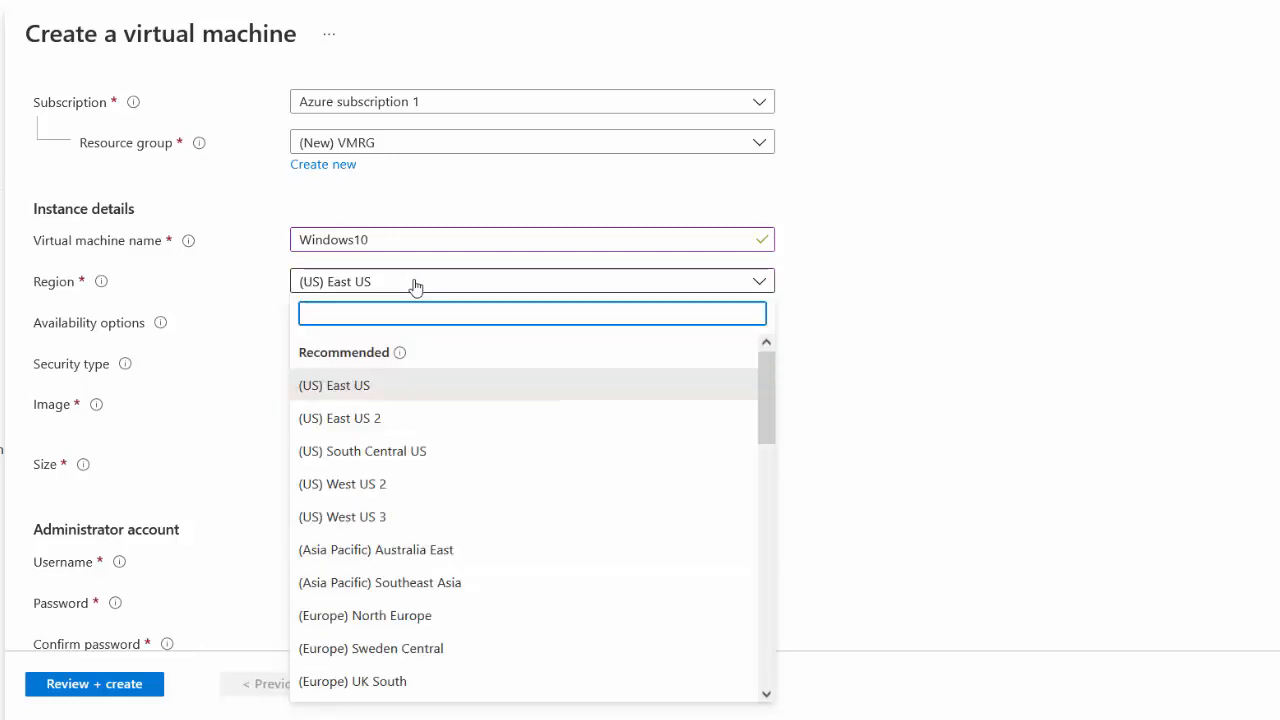
pyautogui.moveTo(770, 383); pyautogui.dragTo(777, 457)
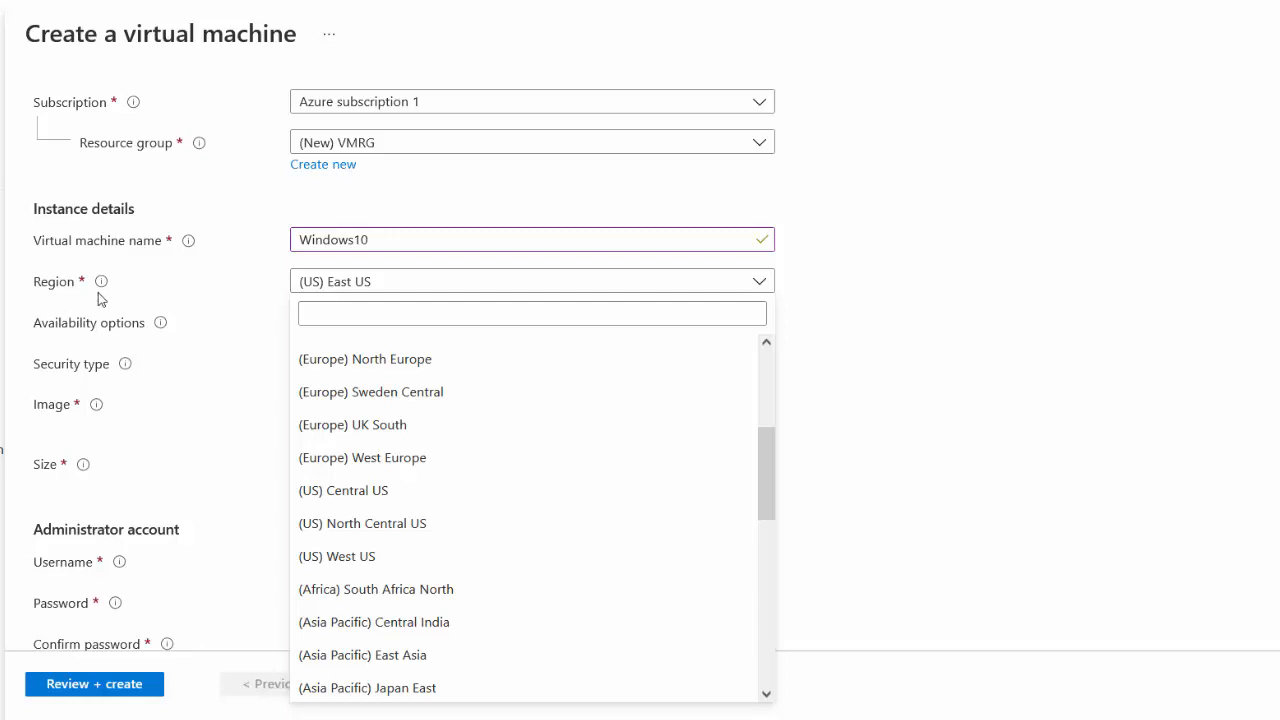
pyautogui.click(923, 330)
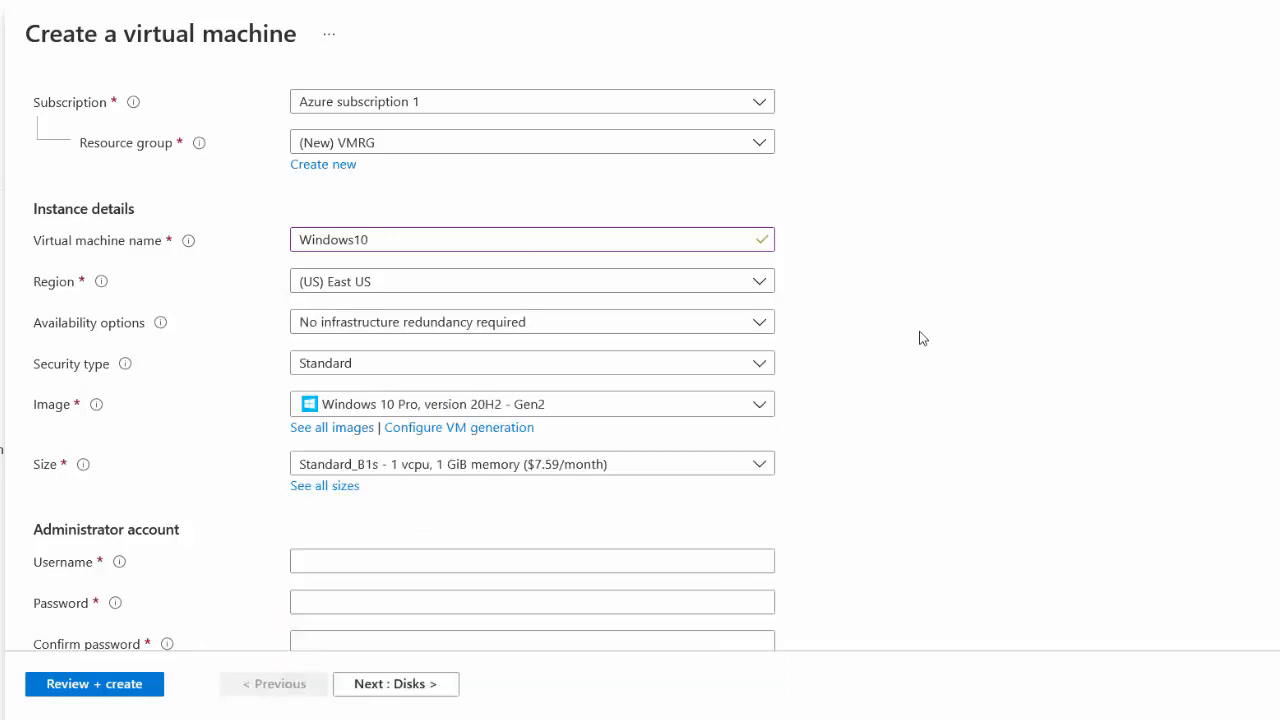
pyautogui.click(760, 284)
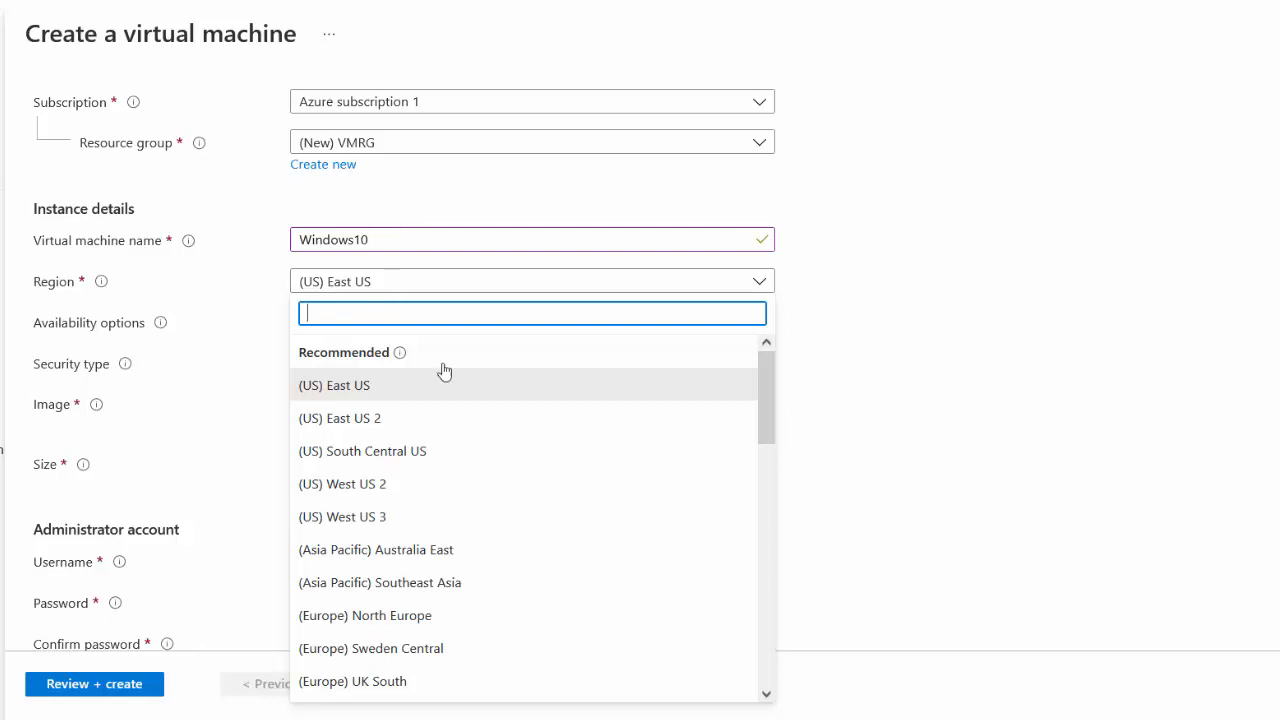
pyautogui.moveTo(766, 369); pyautogui.dragTo(764, 551)
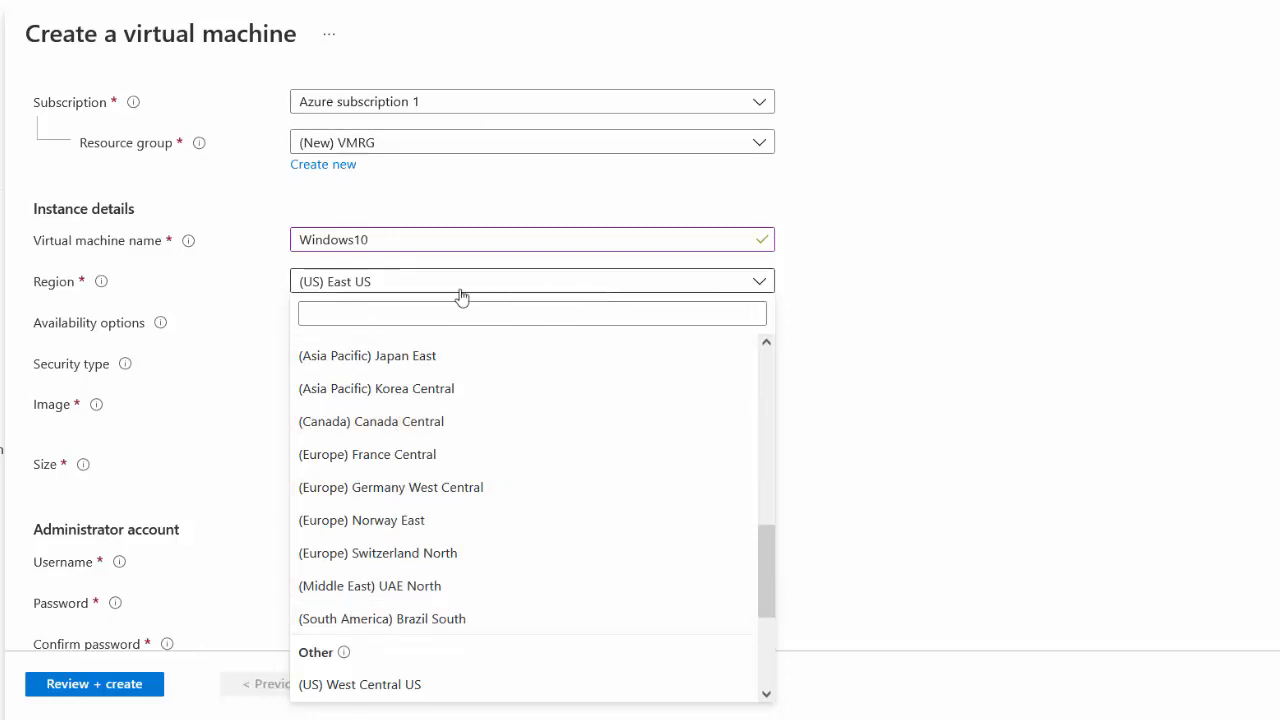
pyautogui.click(923, 300)
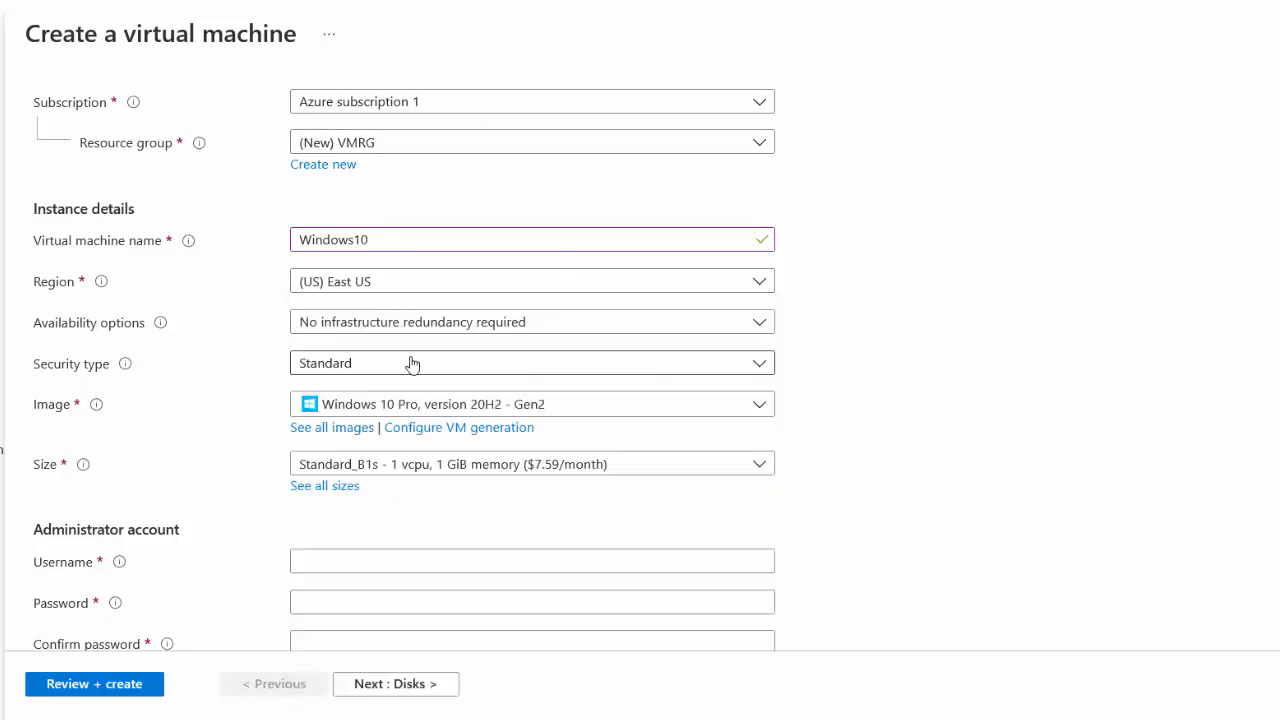
pyautogui.click(497, 325)
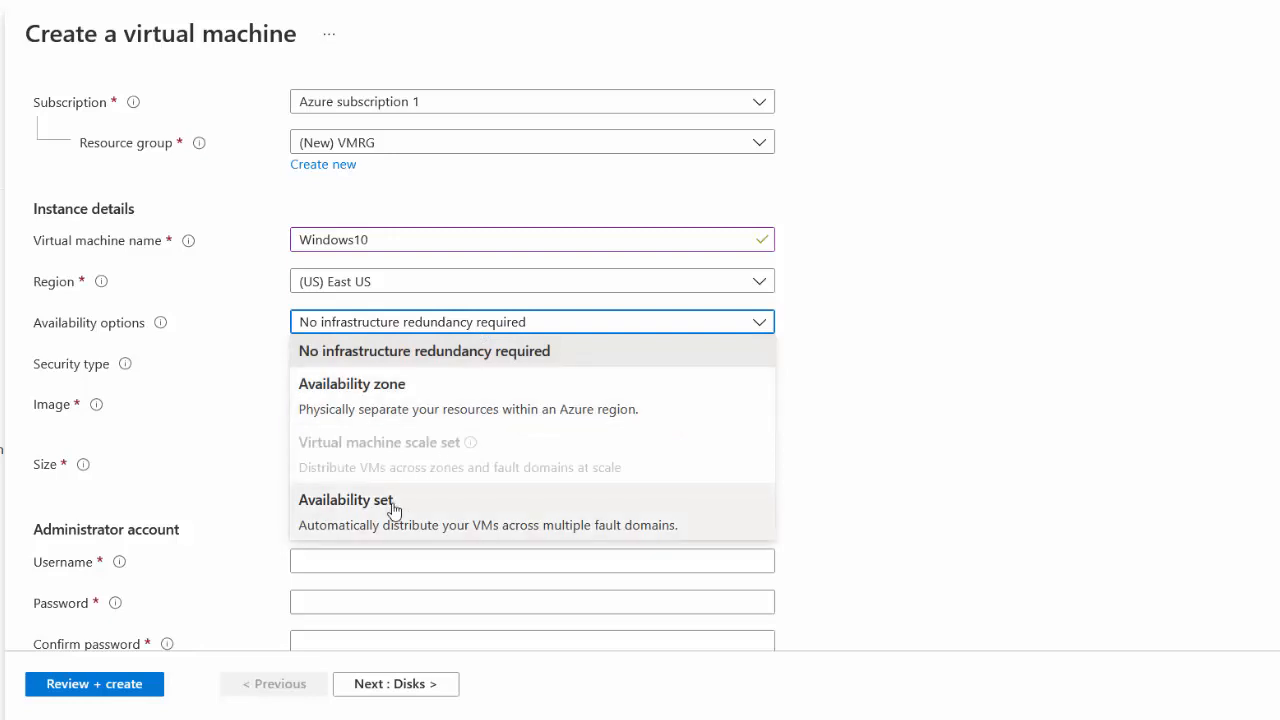
pyautogui.click(834, 260)
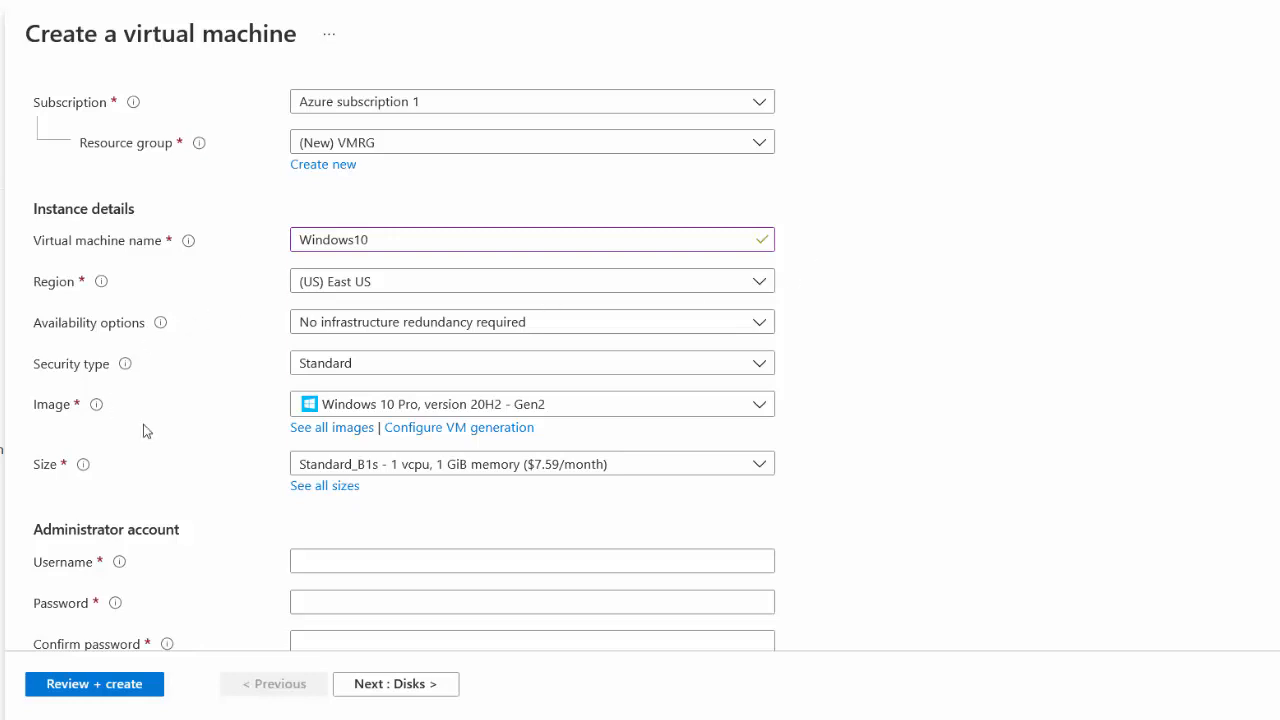
# Look through the suggested operating system images, including the full image catalogue down to the All Compute section.
pyautogui.click(738, 409)
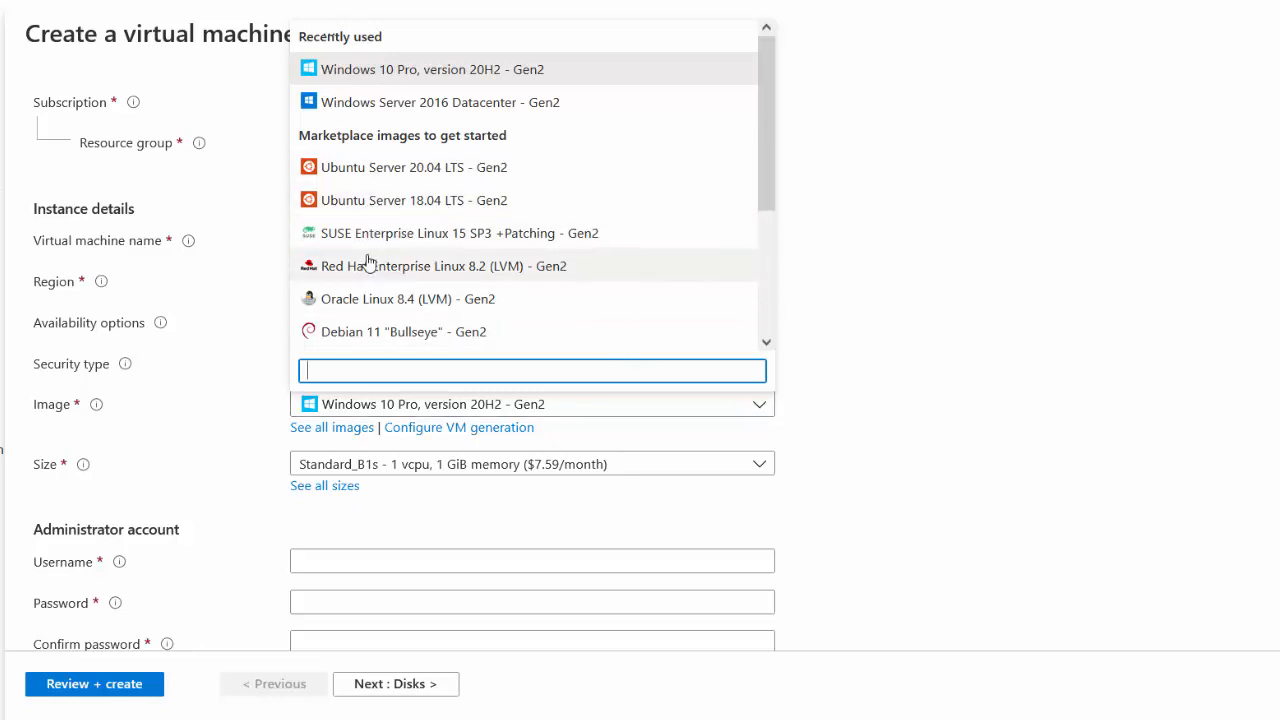
pyautogui.moveTo(769, 75); pyautogui.dragTo(780, 221)
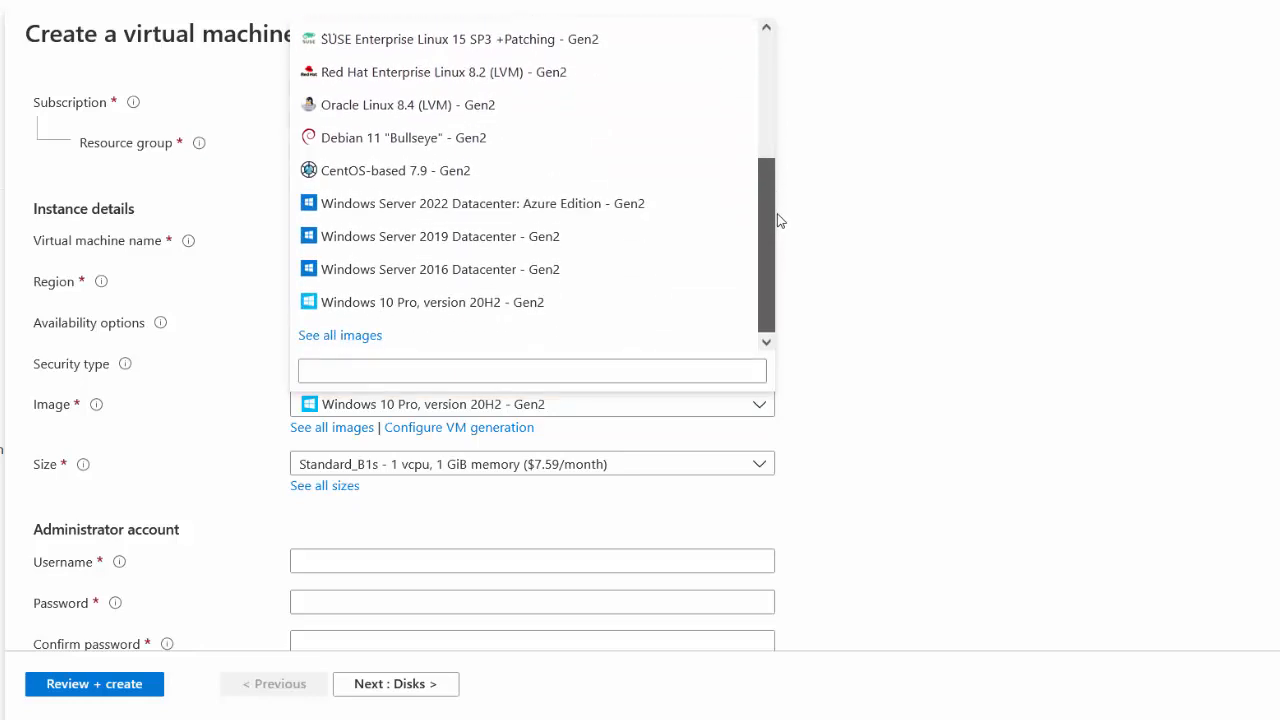
pyautogui.moveTo(780, 211); pyautogui.dragTo(760, 72)
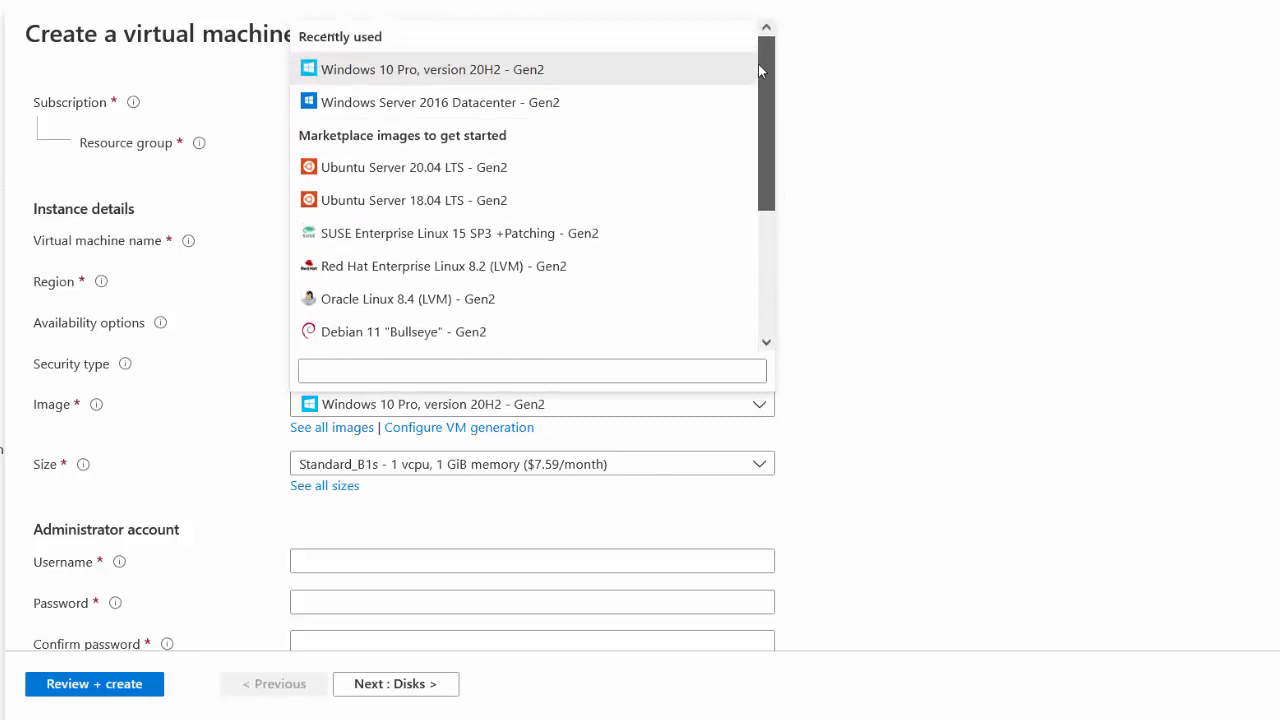
pyautogui.moveTo(764, 75); pyautogui.dragTo(777, 228)
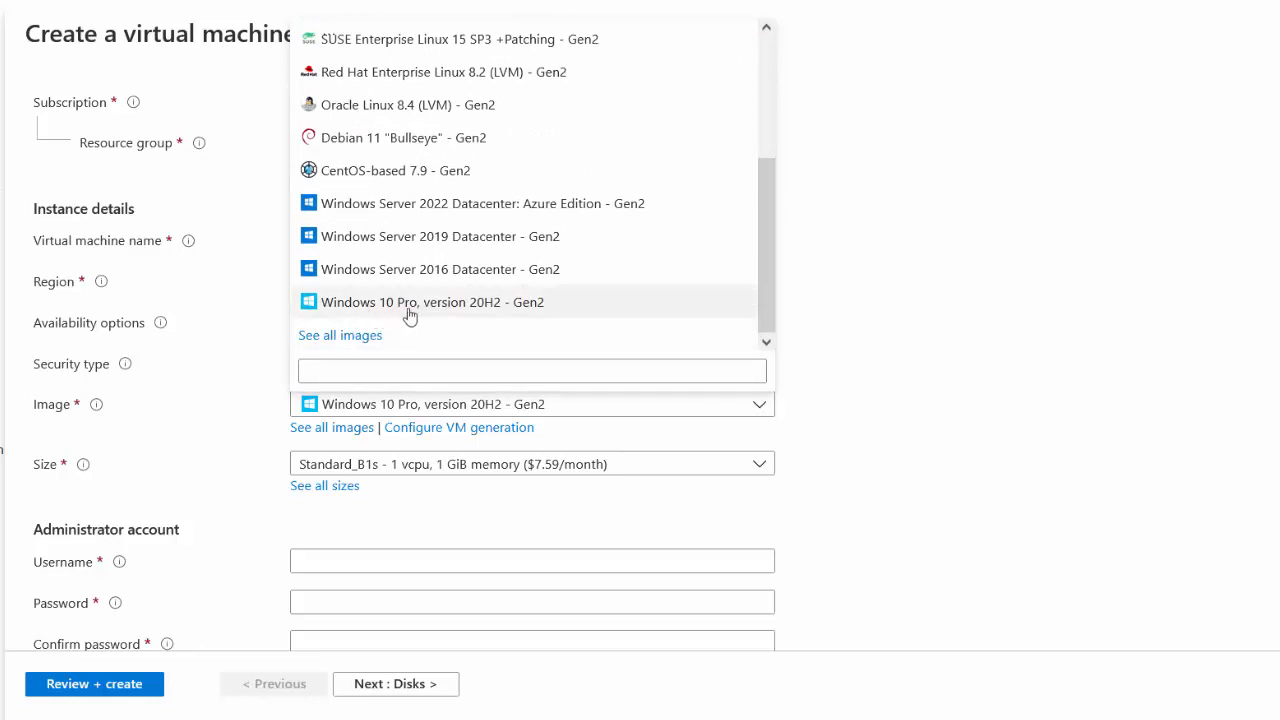
pyautogui.click(350, 338)
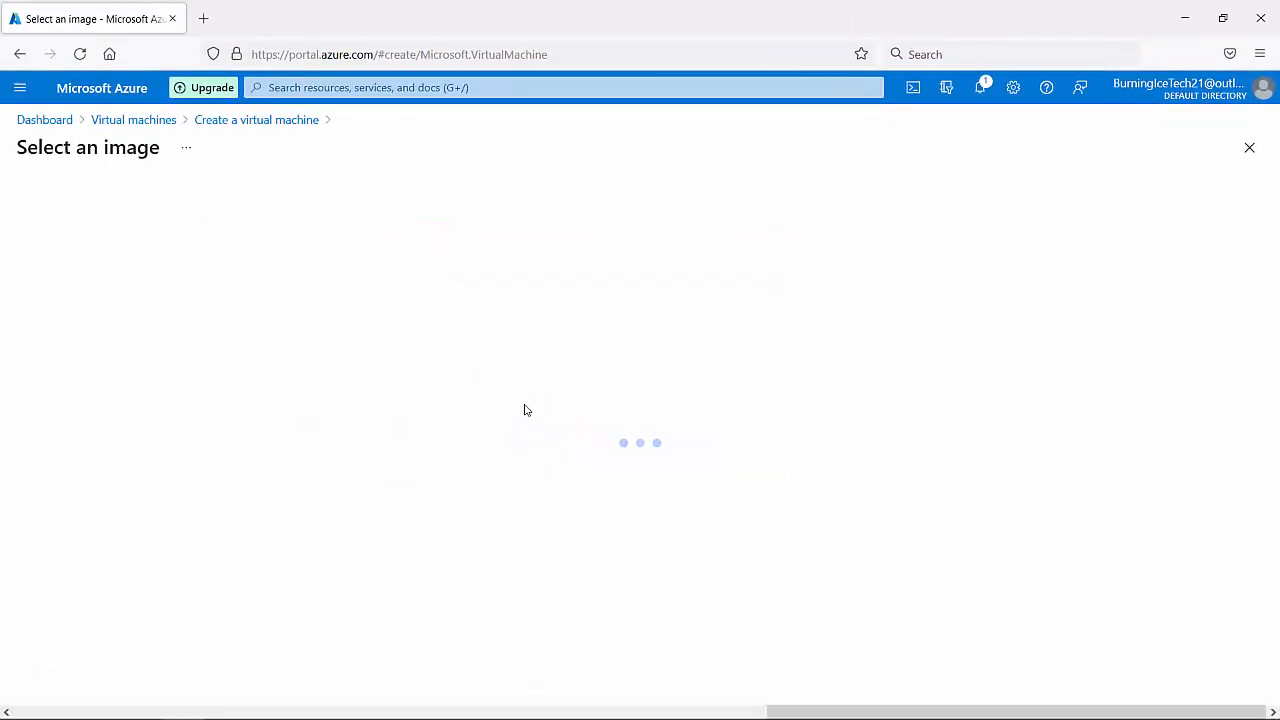
pyautogui.moveTo(1270, 238); pyautogui.dragTo(1201, 609)
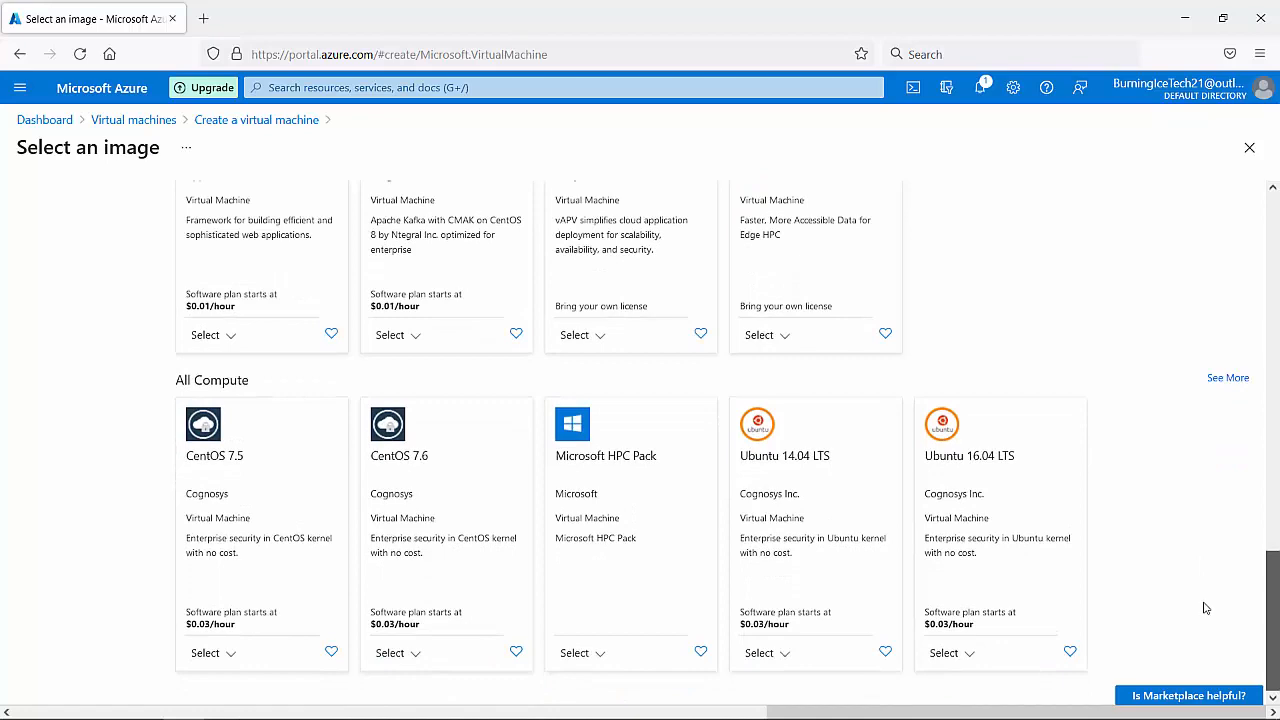
# Search the image marketplace for Windows 11 and examine the editions offered by the Microsoft Windows 11 image.
pyautogui.scroll(10, 320, 244)
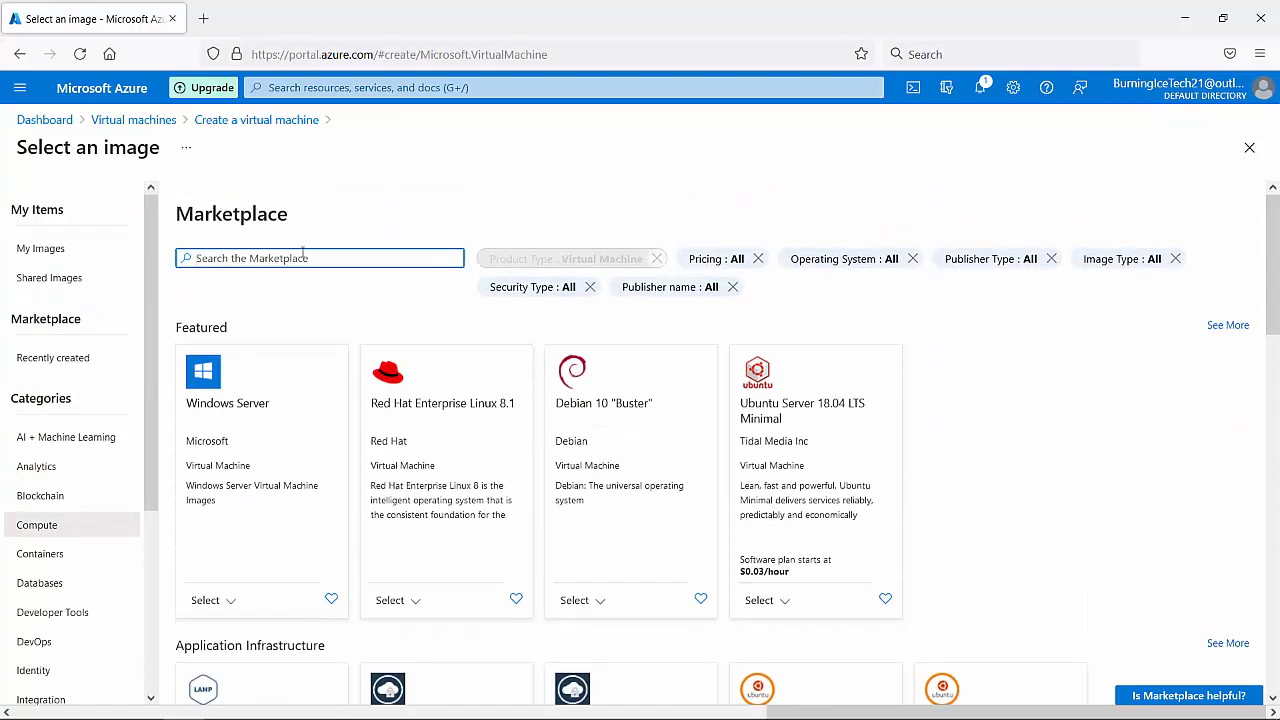
pyautogui.write('Windows 11')
pyautogui.press('Return')
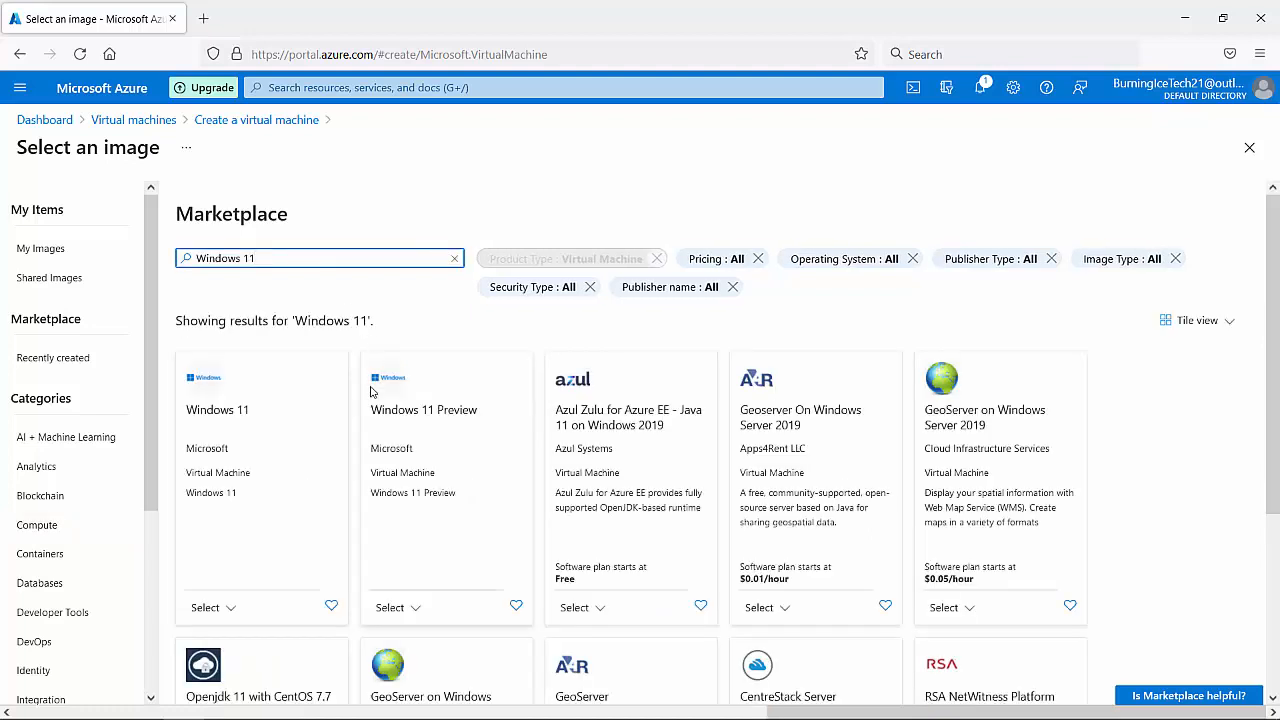
pyautogui.scroll(-5, 351, 420)
pyautogui.scroll(3, 323, 394)
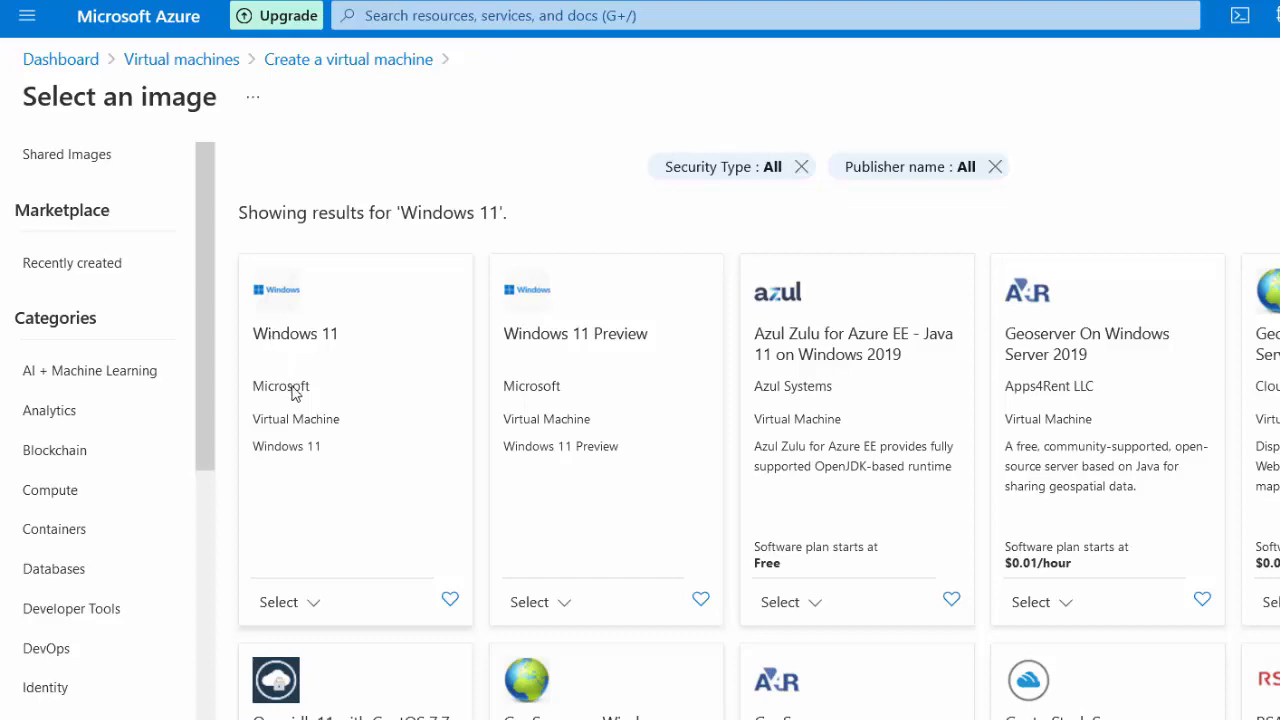
pyautogui.click(309, 610)
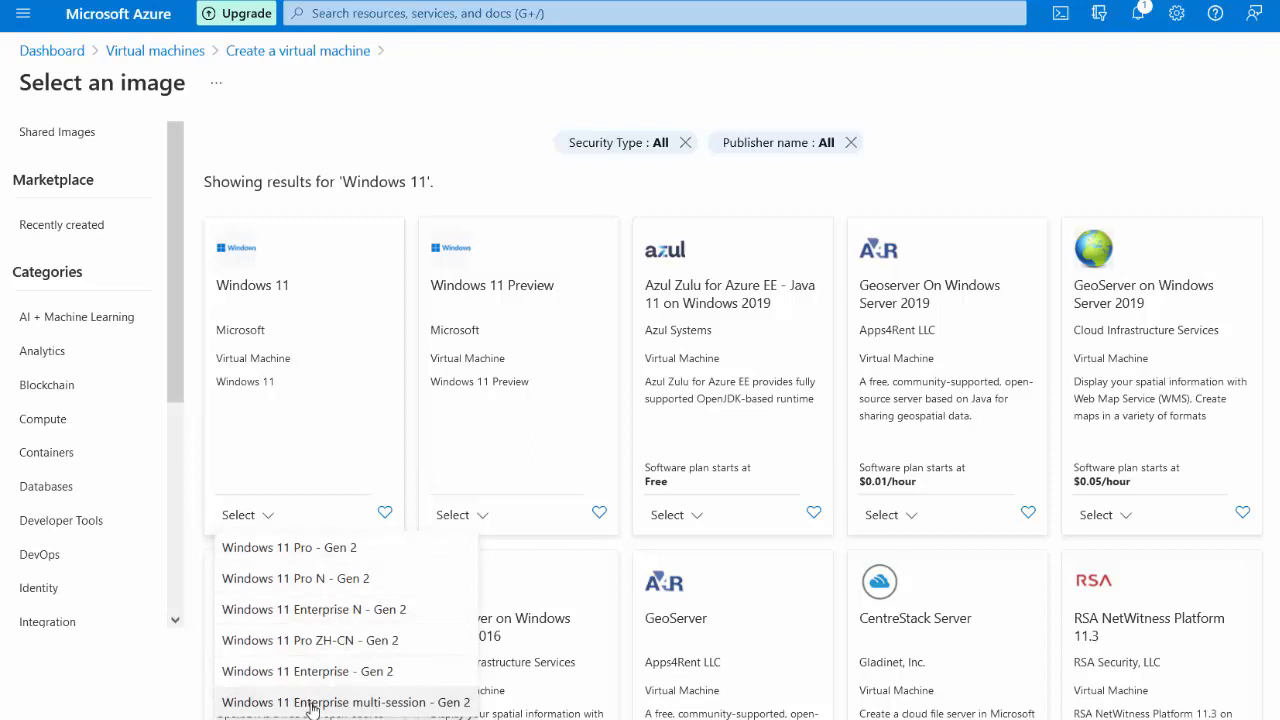
pyautogui.click(1276, 300)
# Look through the remaining Windows 11 search results and return to the virtual machine form without choosing another image.
pyautogui.scroll(-1, 638, 421)
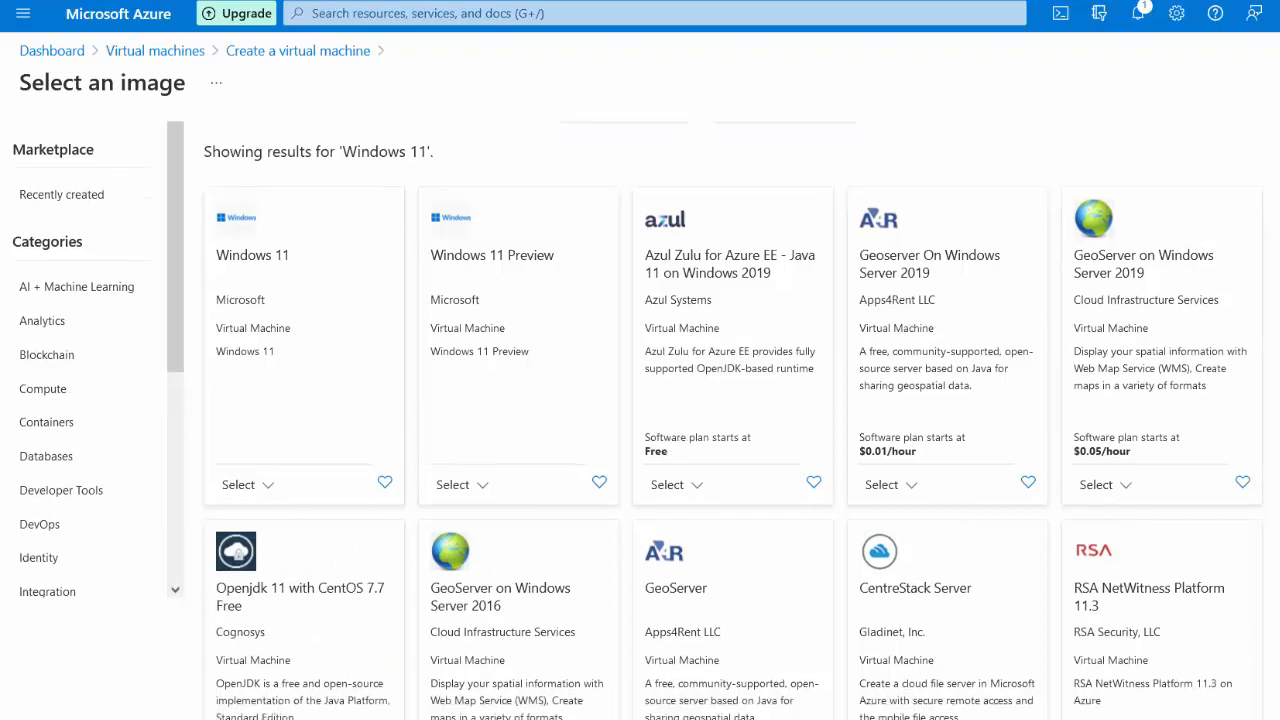
pyautogui.scroll(-2, 638, 421)
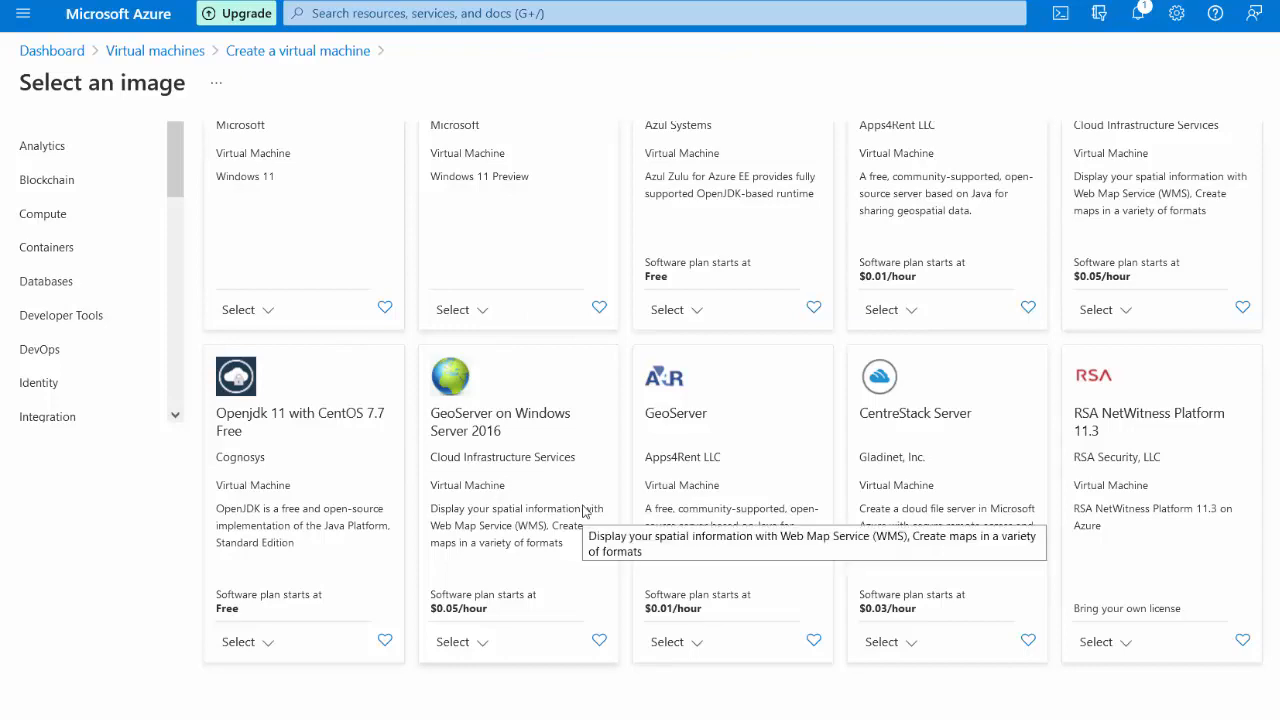
pyautogui.scroll(3, 585, 512)
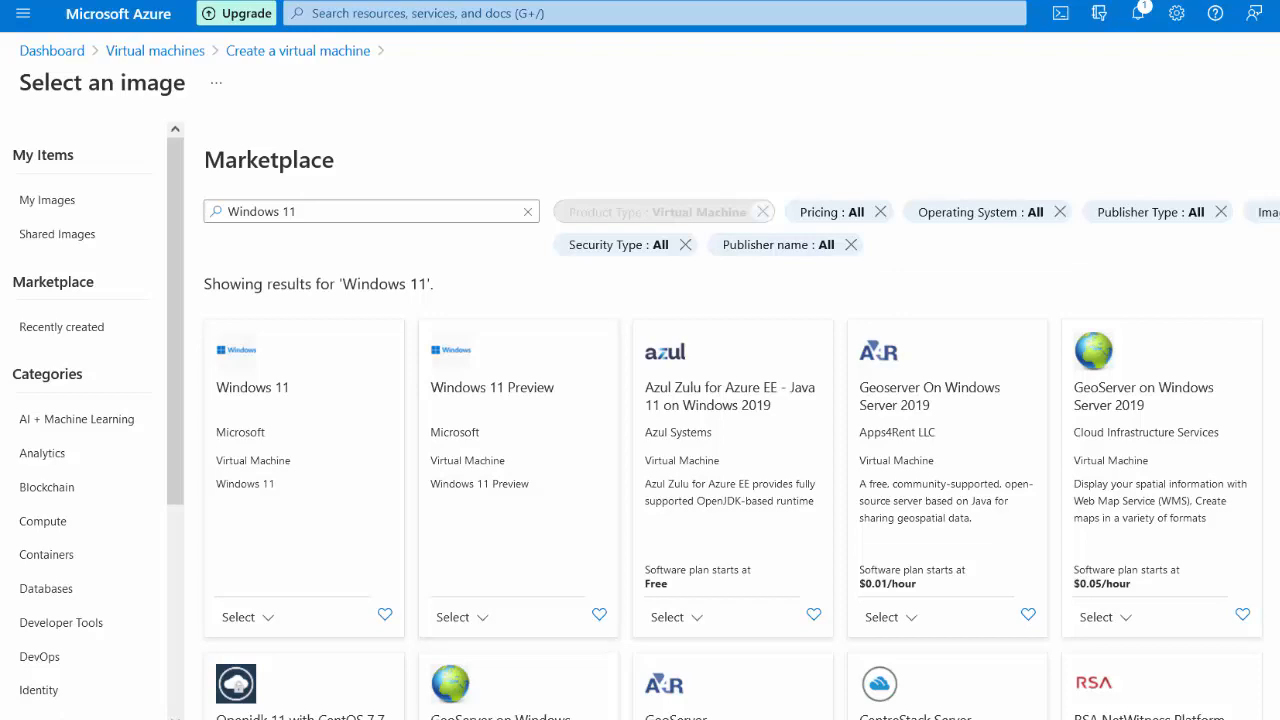
pyautogui.hotkey('alt', 'Left')
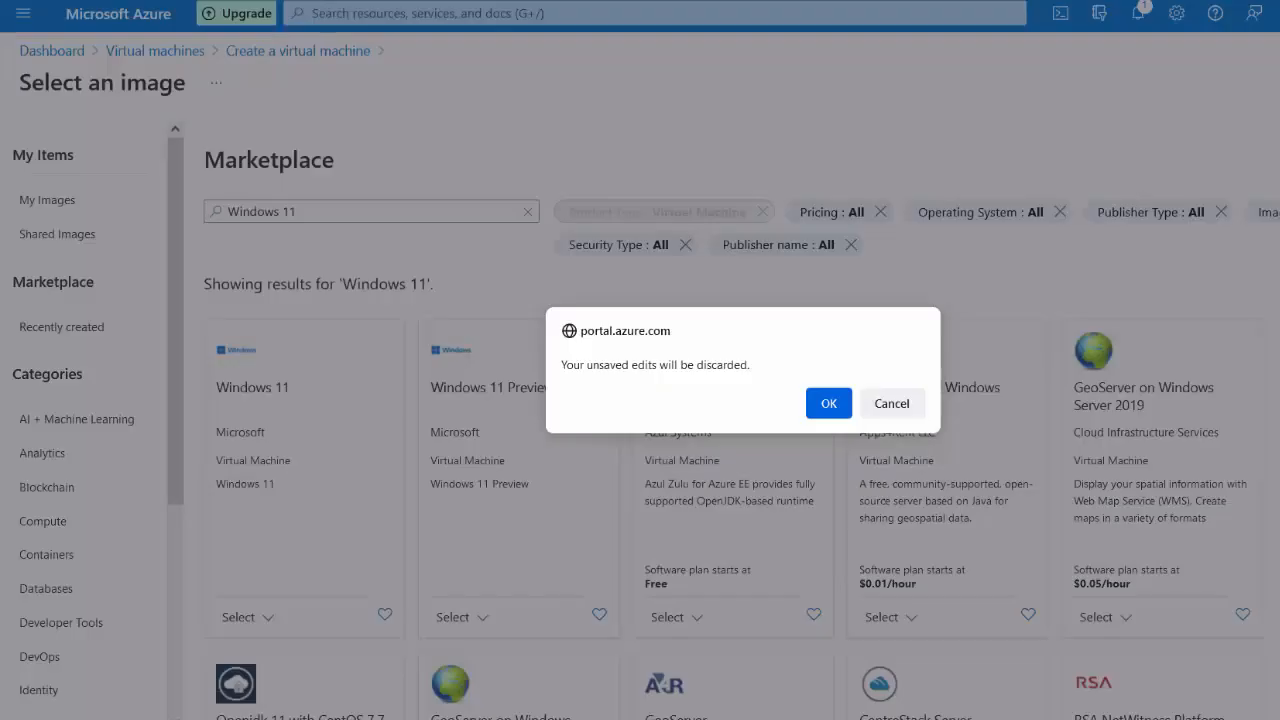
pyautogui.click(887, 404)
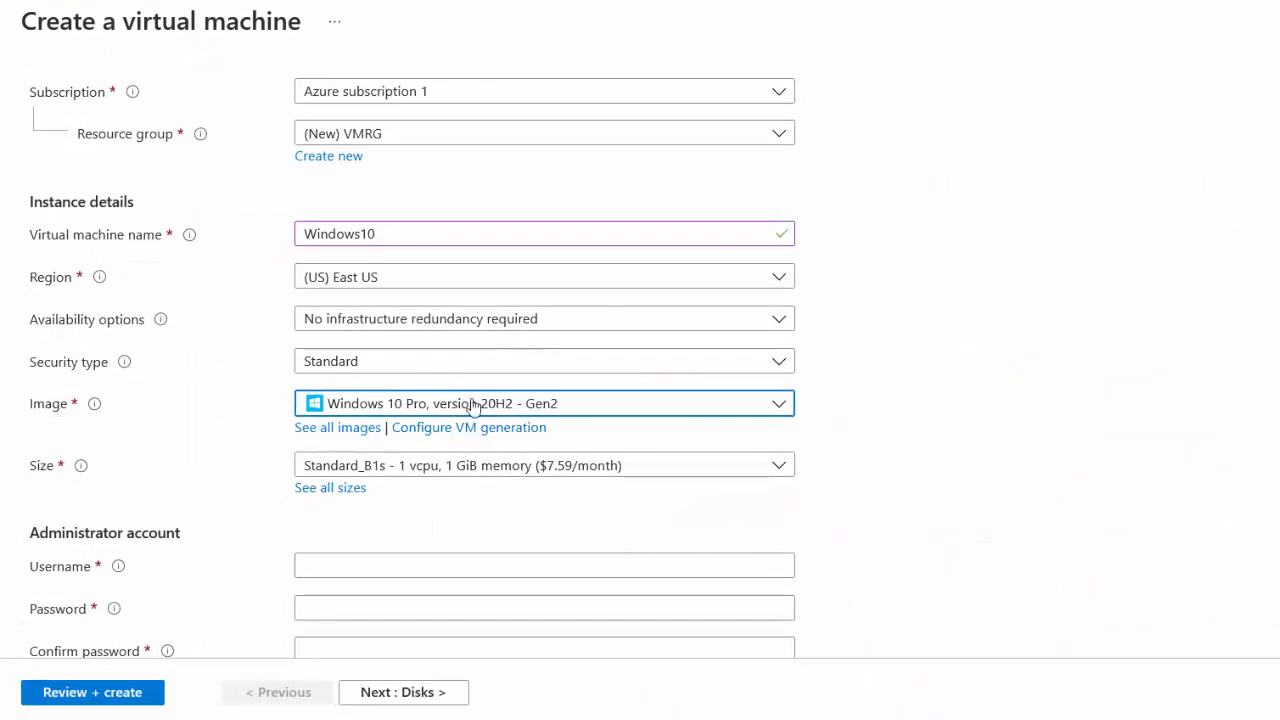
# Choose the B2s size for the virtual machine from the full list of VM sizes.
pyautogui.scroll(-1, 386, 411)
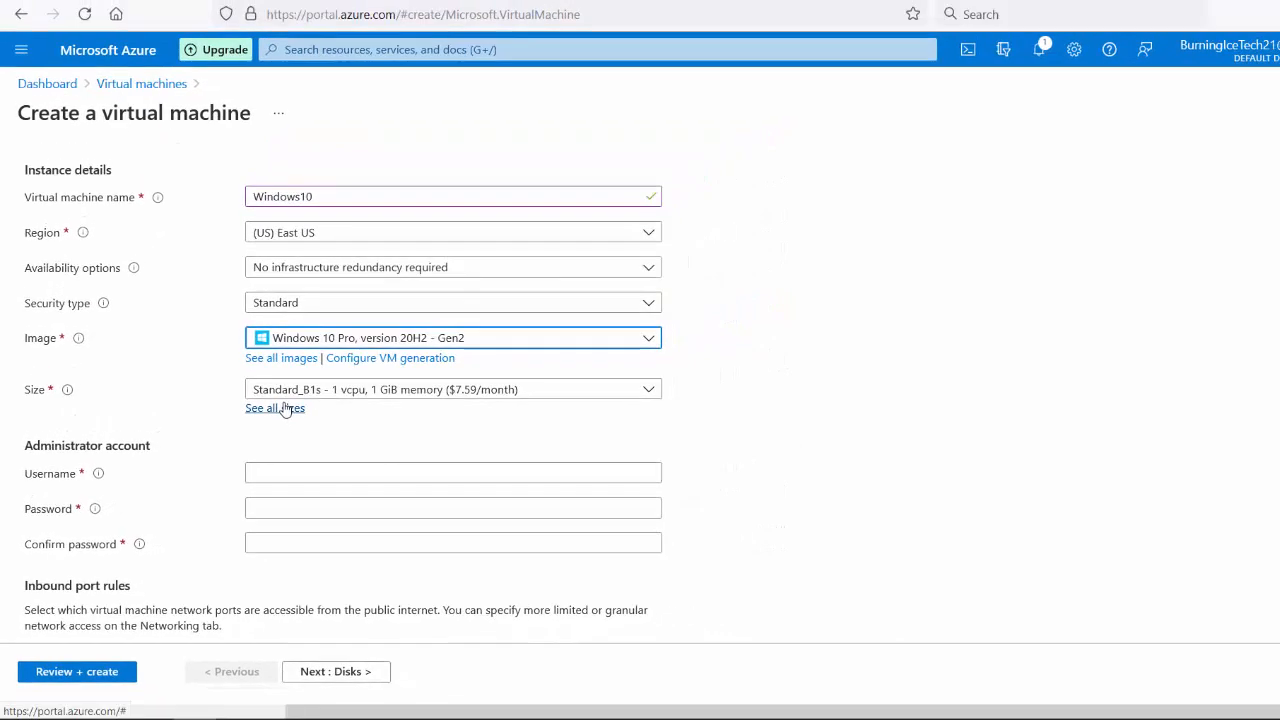
pyautogui.click(274, 410)
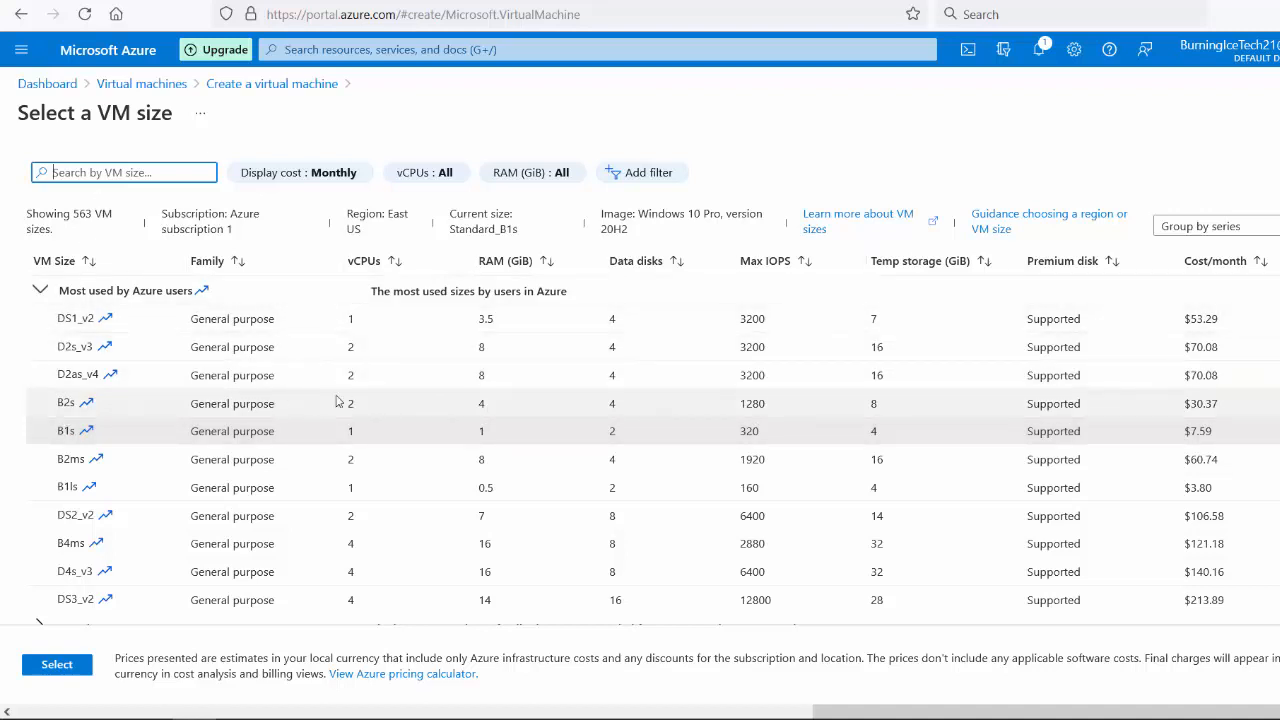
pyautogui.click(130, 410)
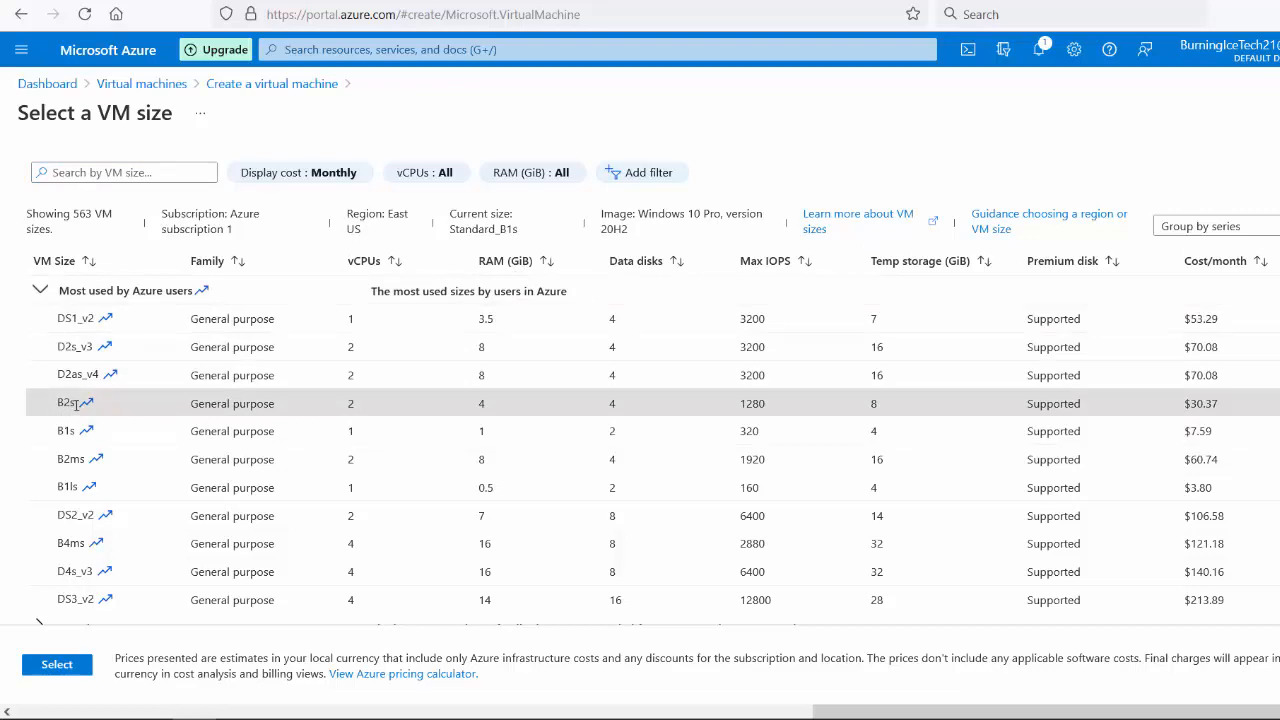
pyautogui.click(55, 665)
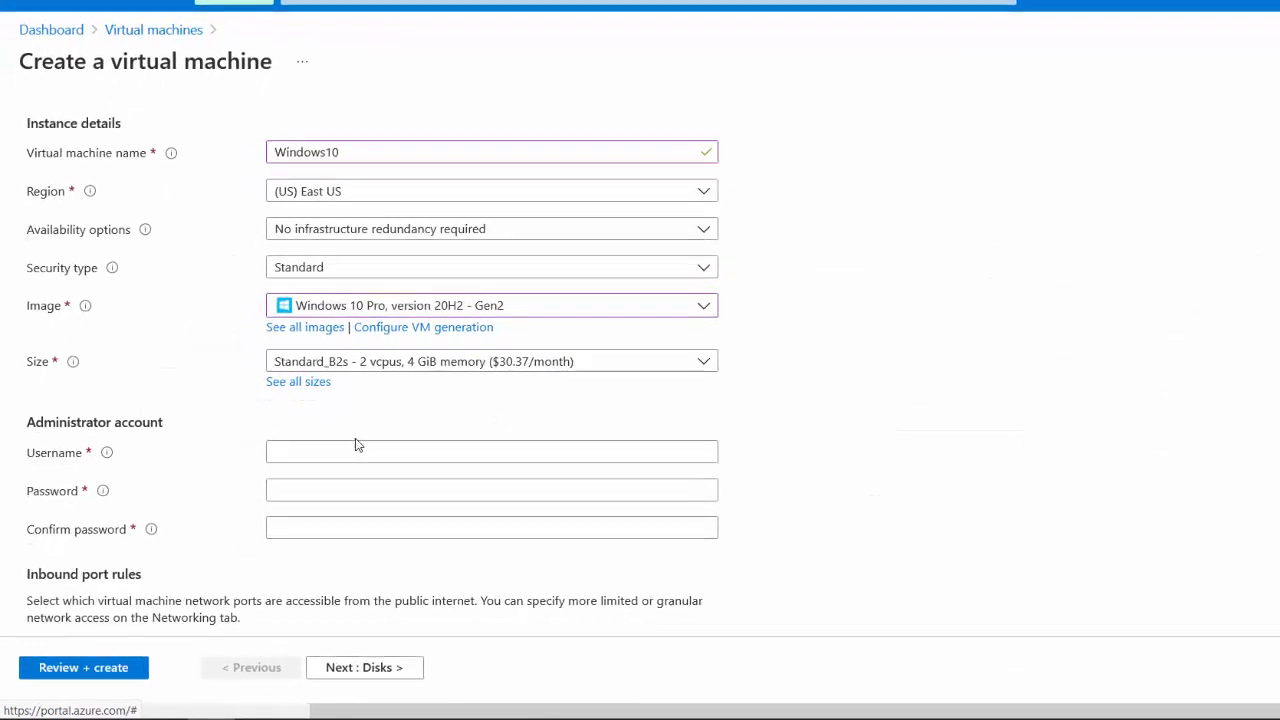
# Set the administrator account's username to BurningIceTech, then enter and confirm the account password.
pyautogui.scroll(-2, 366, 387)
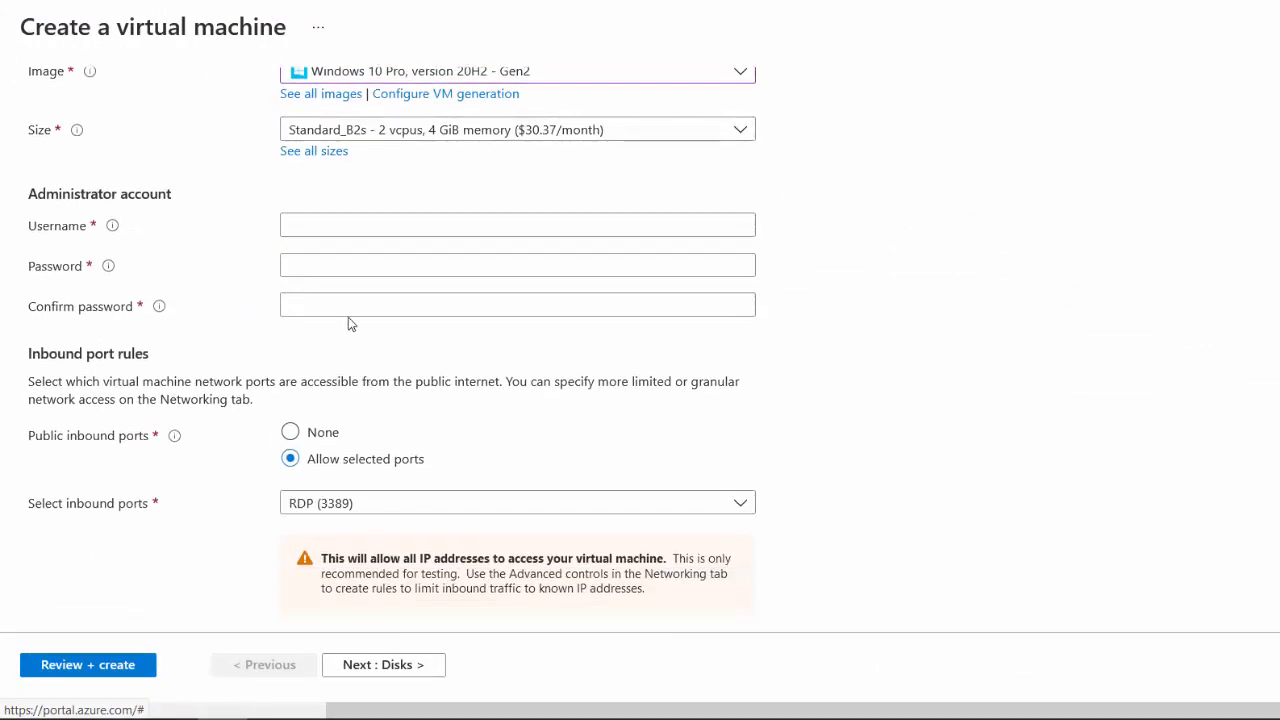
pyautogui.click(316, 227)
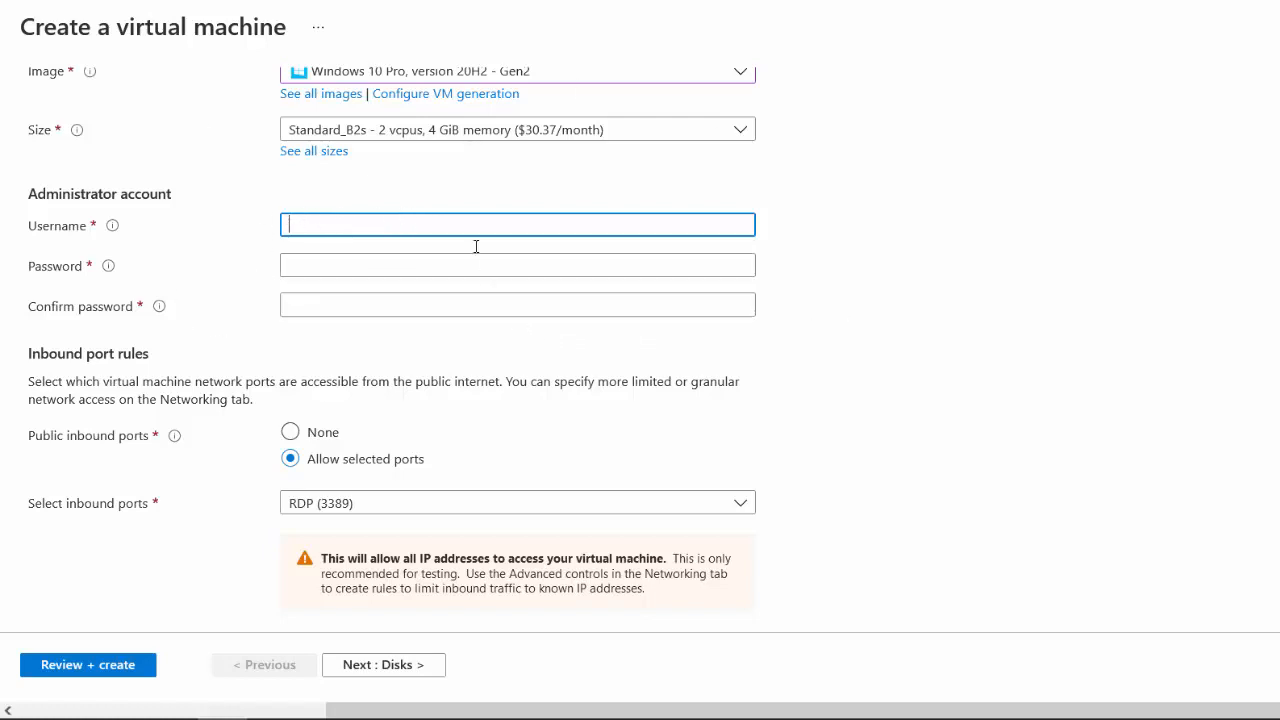
pyautogui.write('BurningIceTech')
pyautogui.click(412, 263)
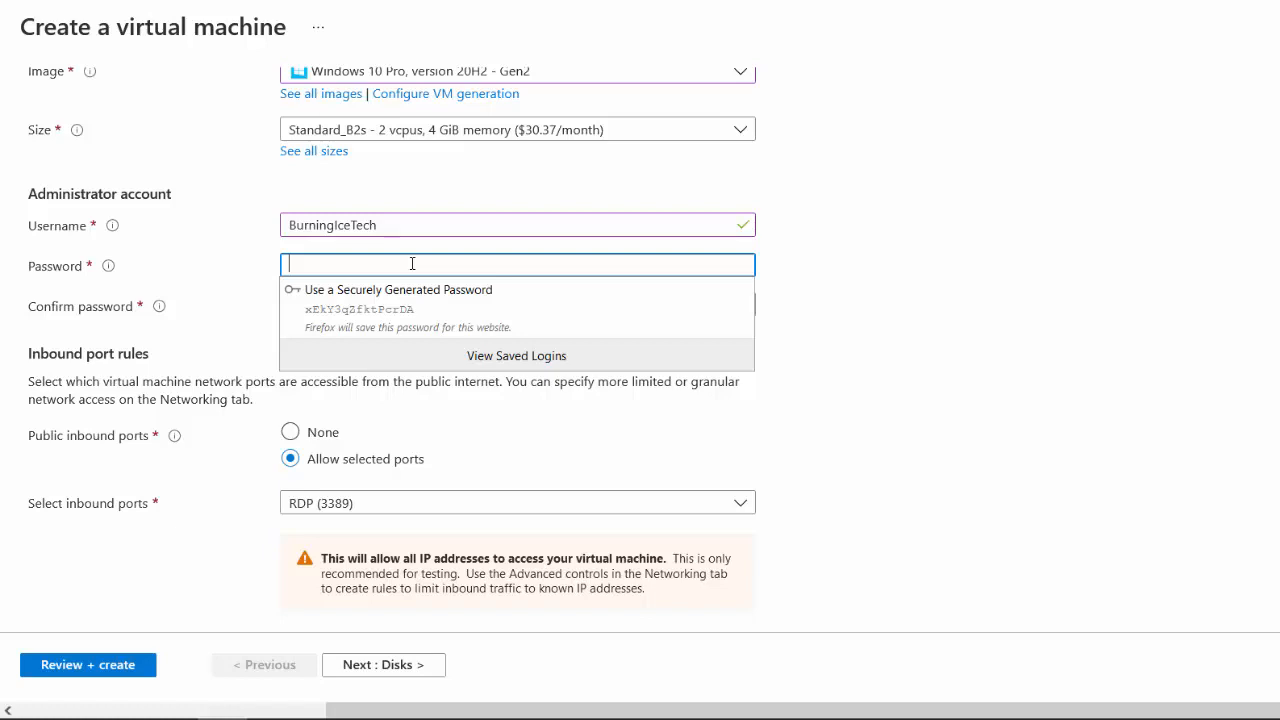
pyautogui.write('*********')
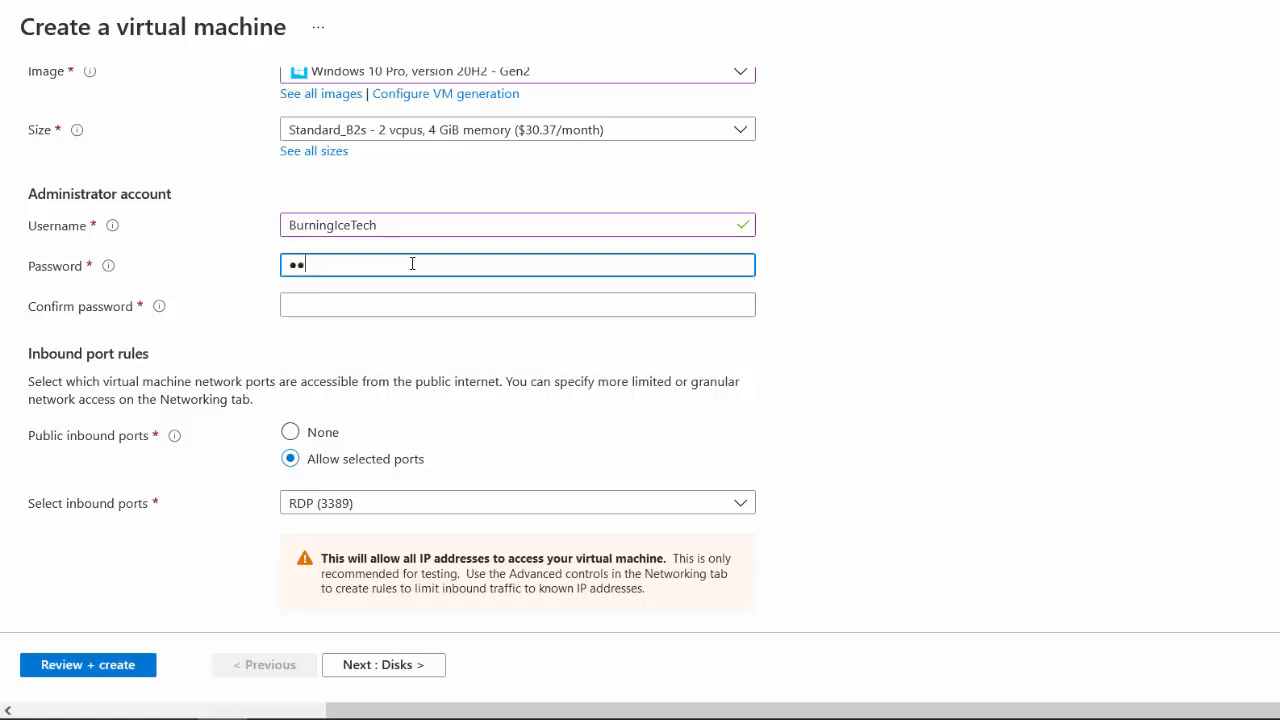
pyautogui.write('****')
pyautogui.press('Tab')
pyautogui.write('*************')
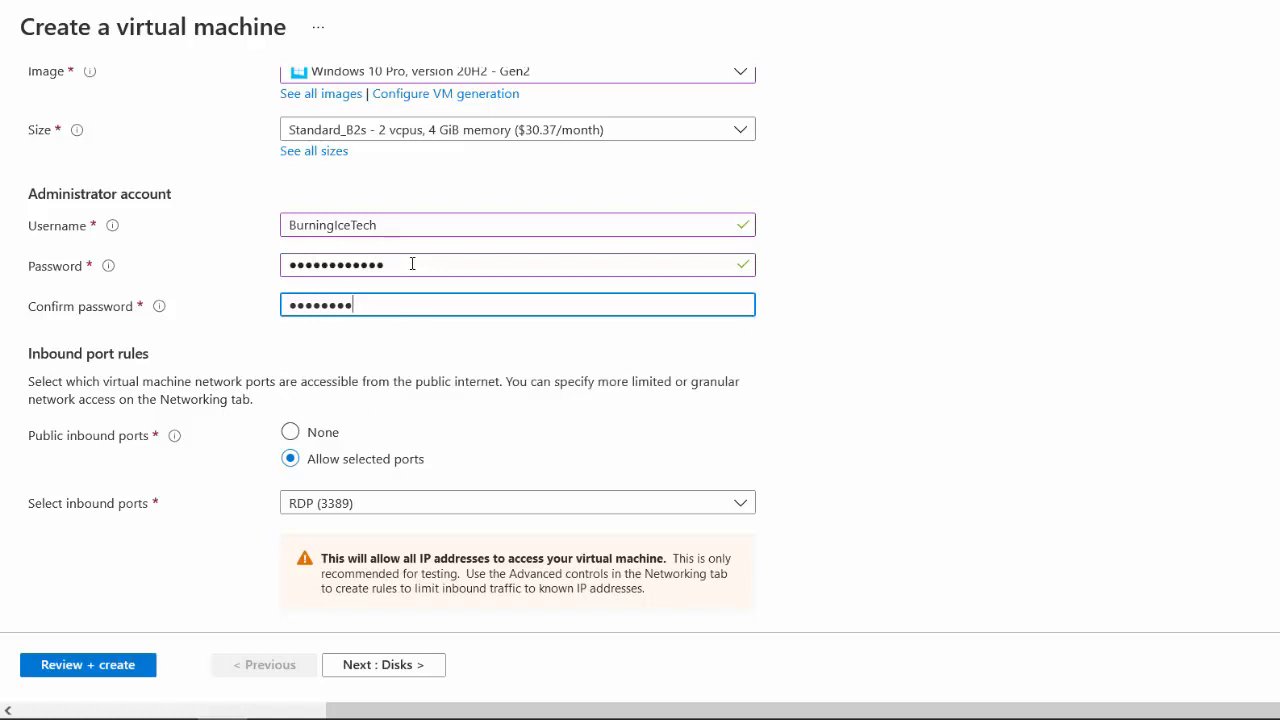
pyautogui.click(980, 306)
# Allow inbound ports HTTP (80), HTTPS (443) and SSH (22) in addition to RDP, and confirm the eligible Windows 10 license.
pyautogui.scroll(-1, 866, 382)
pyautogui.scroll(-2, 866, 382)
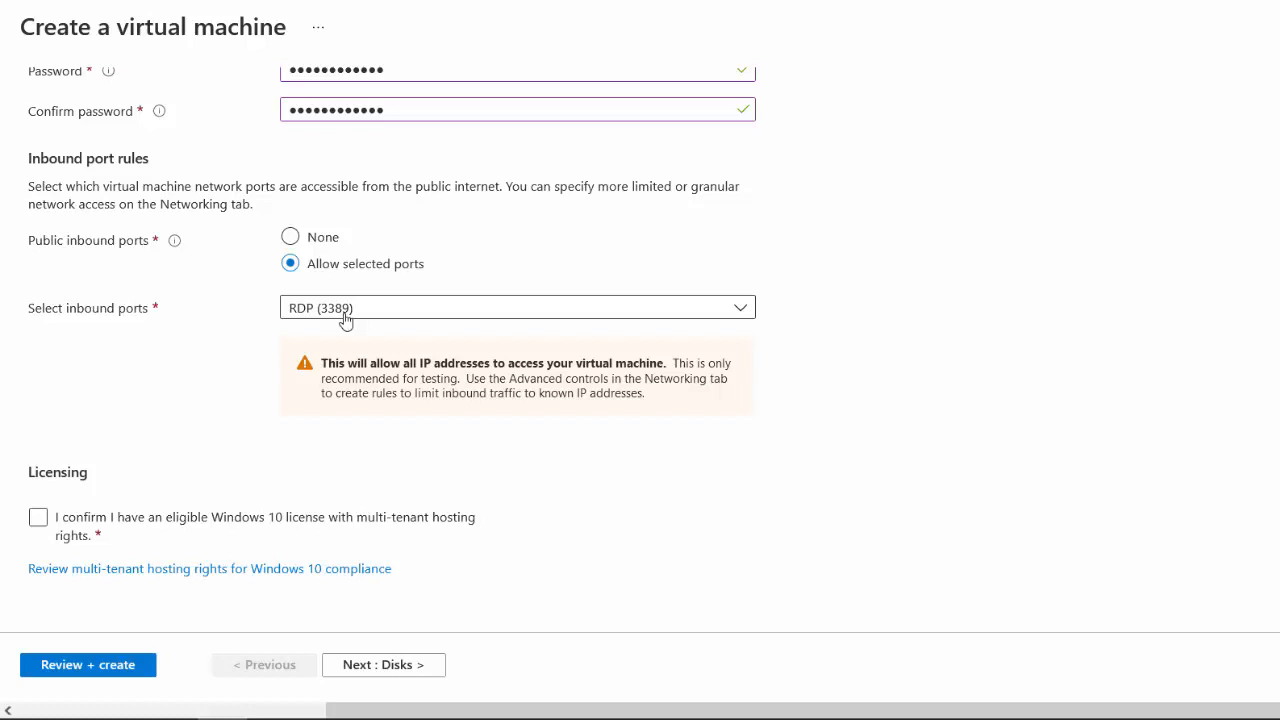
pyautogui.click(440, 314)
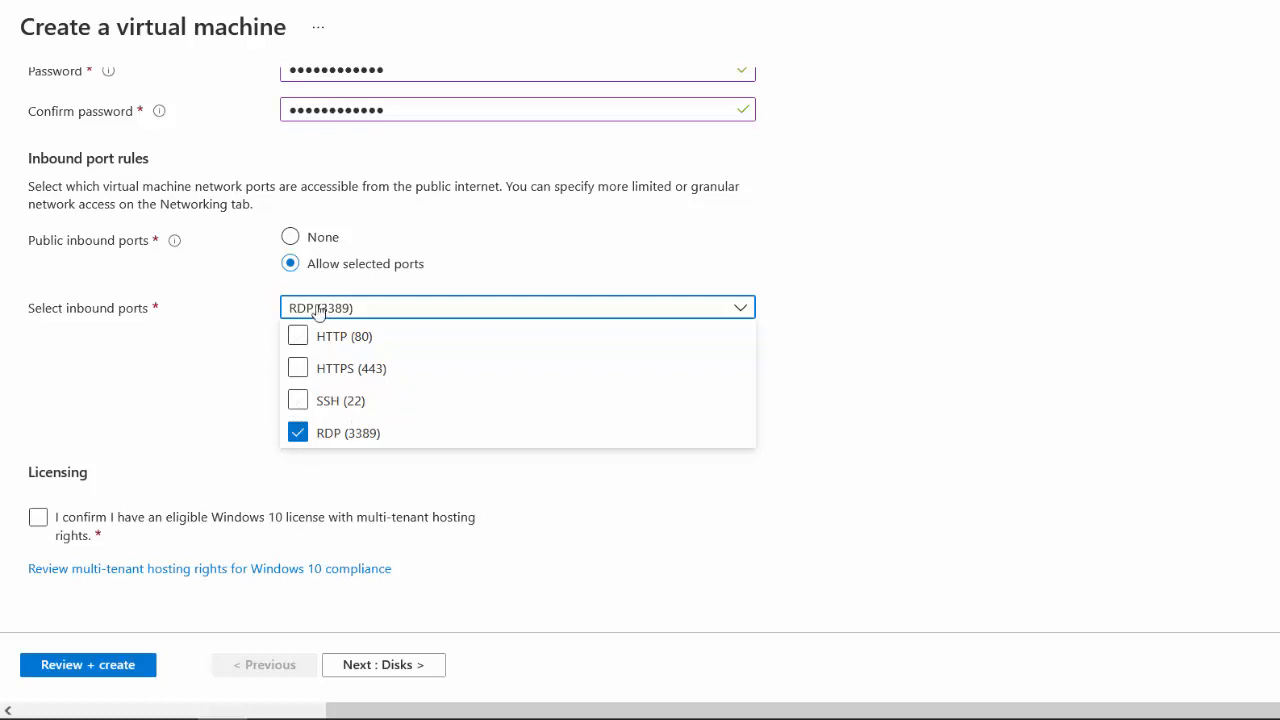
pyautogui.click(298, 338)
pyautogui.click(300, 370)
pyautogui.click(299, 402)
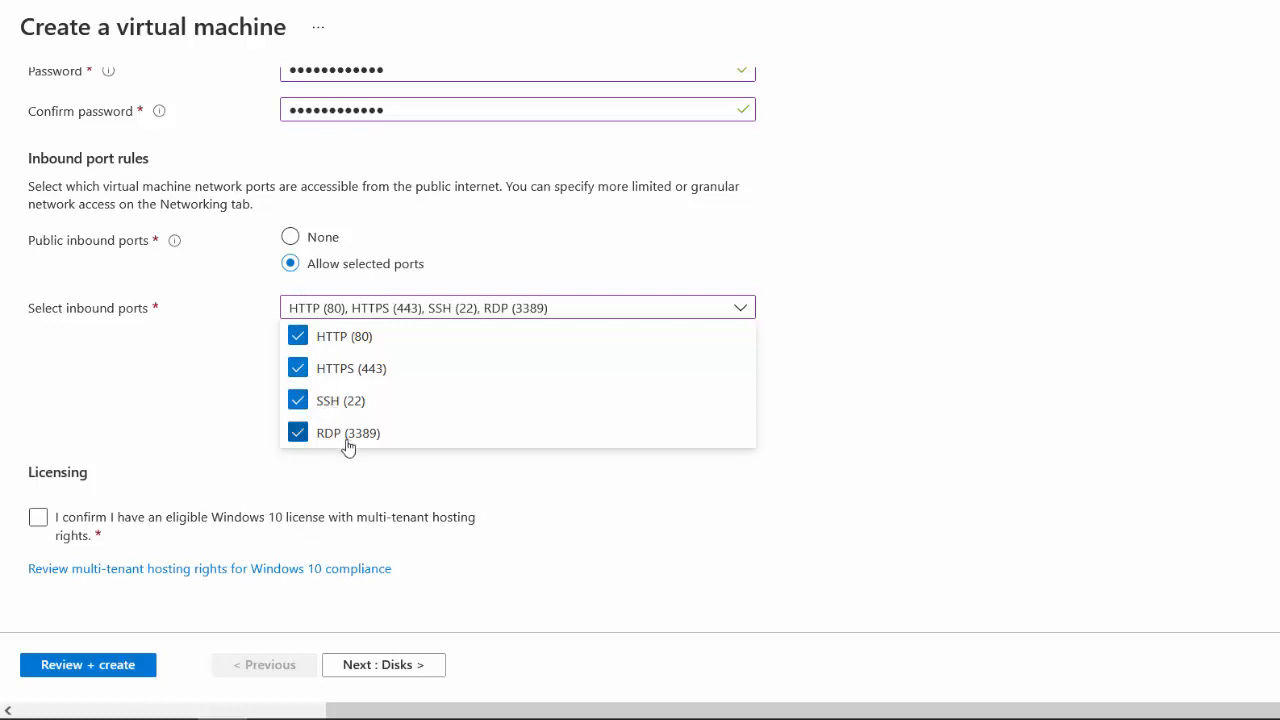
pyautogui.click(258, 382)
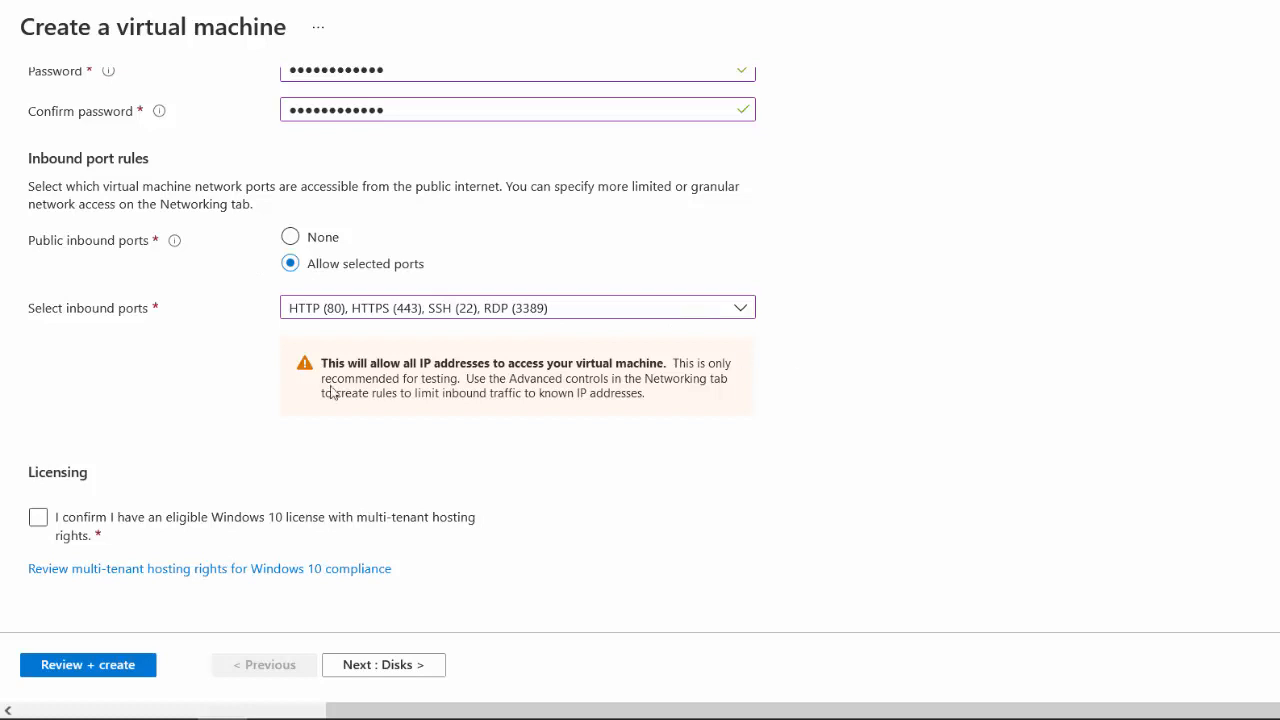
pyautogui.click(40, 520)
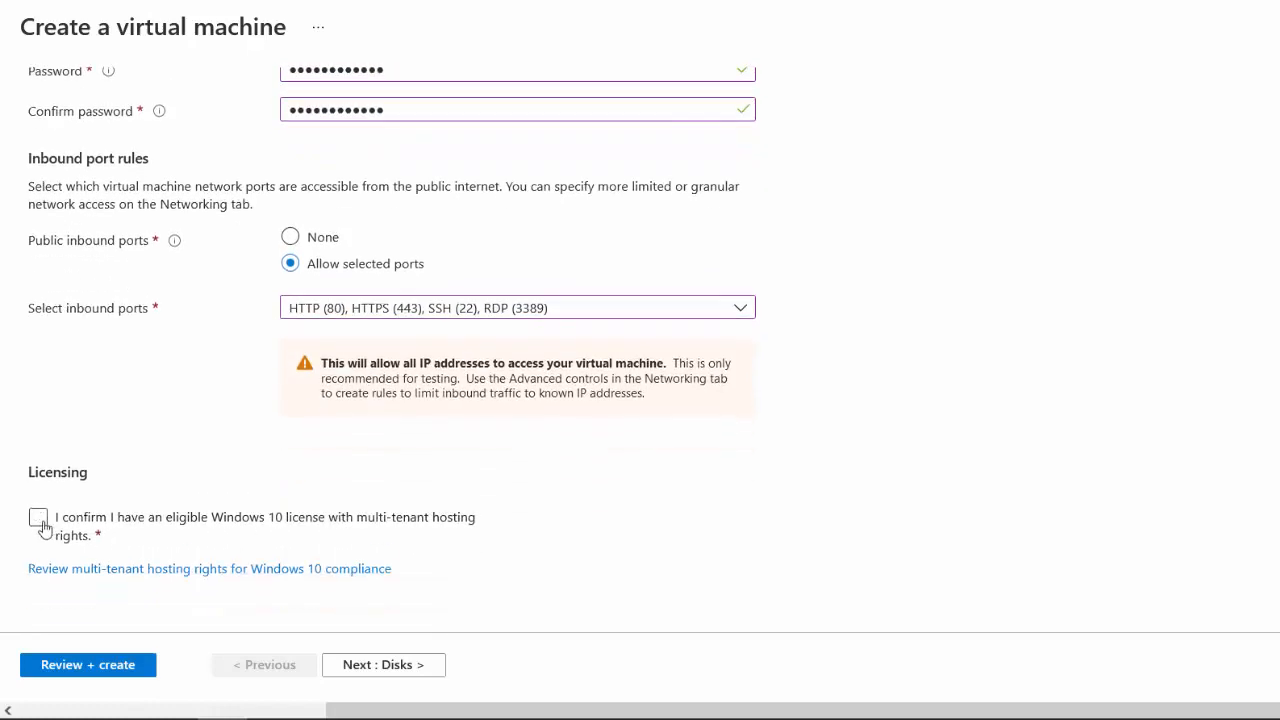
pyautogui.click(38, 517)
# Review the disk and networking options of the virtual machine.
pyautogui.scroll(10, 243, 470)
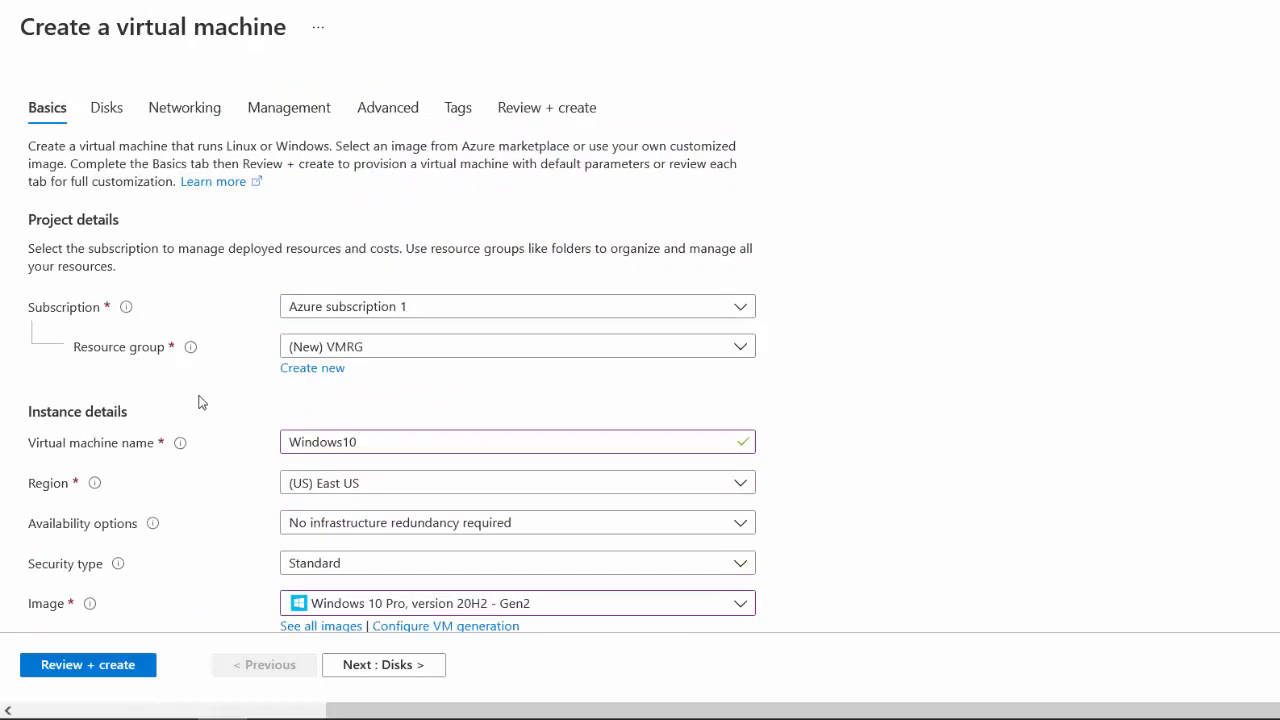
pyautogui.click(107, 110)
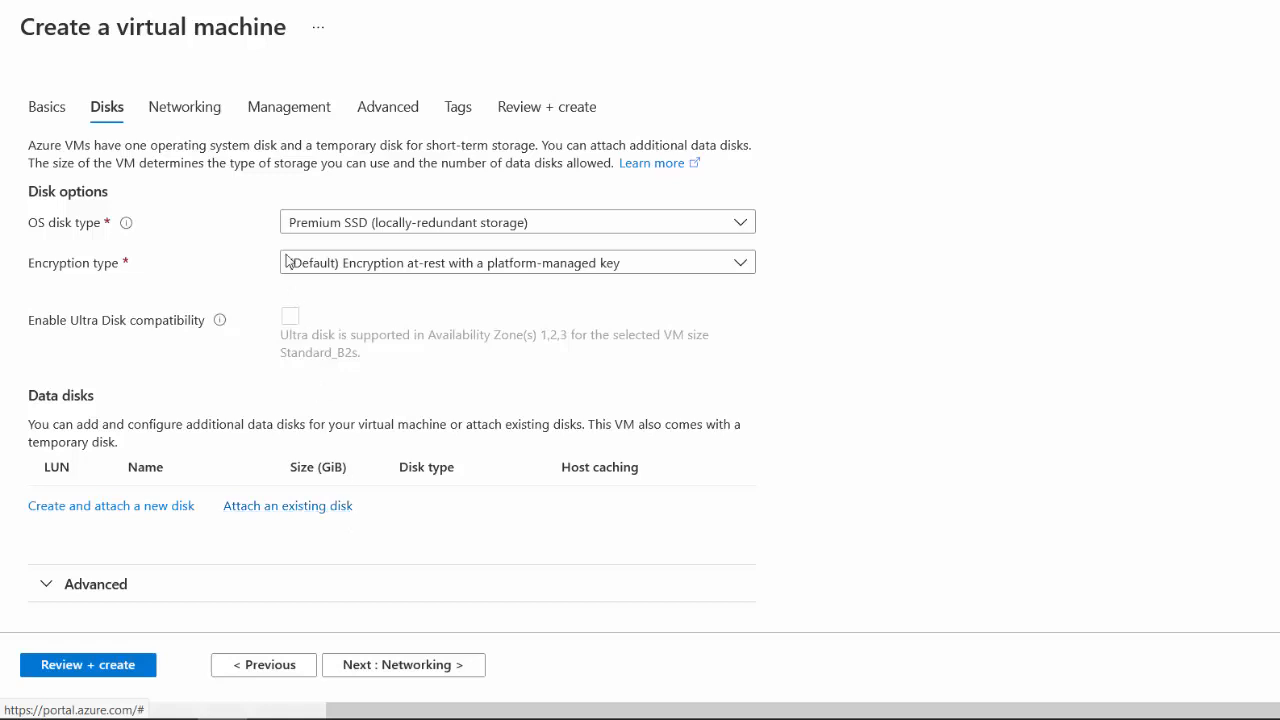
pyautogui.click(184, 112)
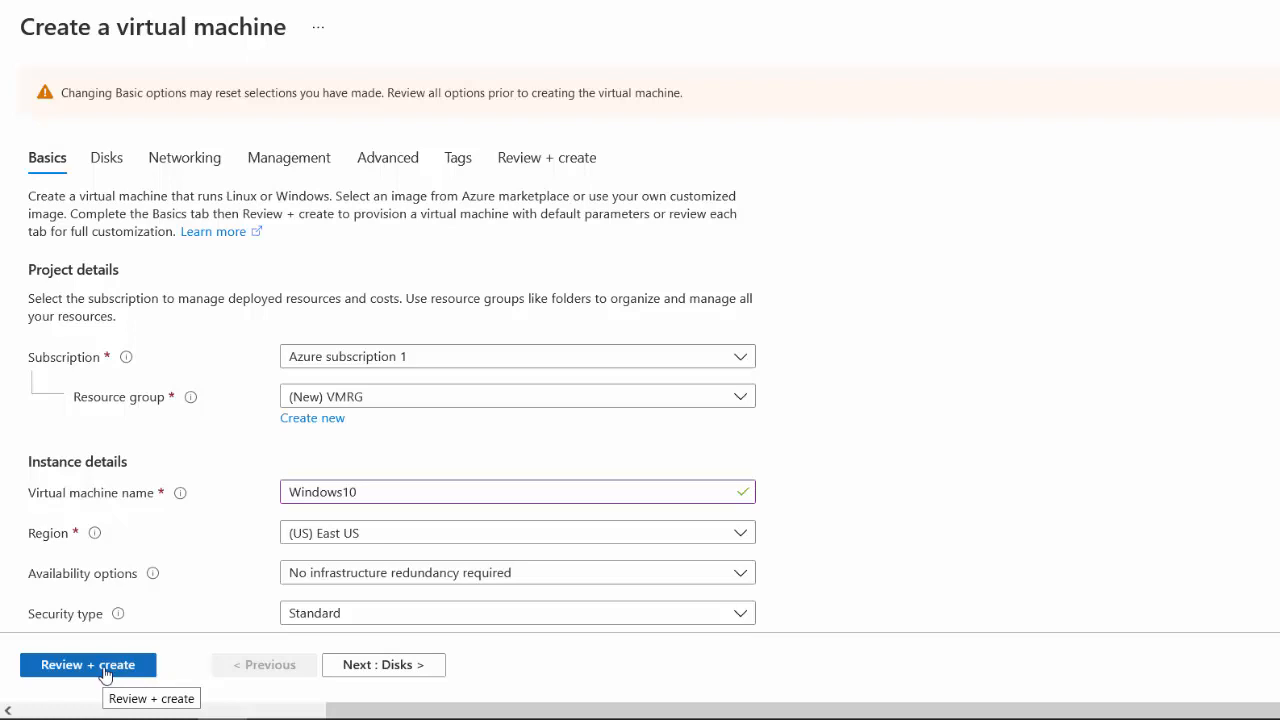
# Validate the virtual machine configuration, check its hourly price, and create the virtual machine.
pyautogui.click(88, 665)
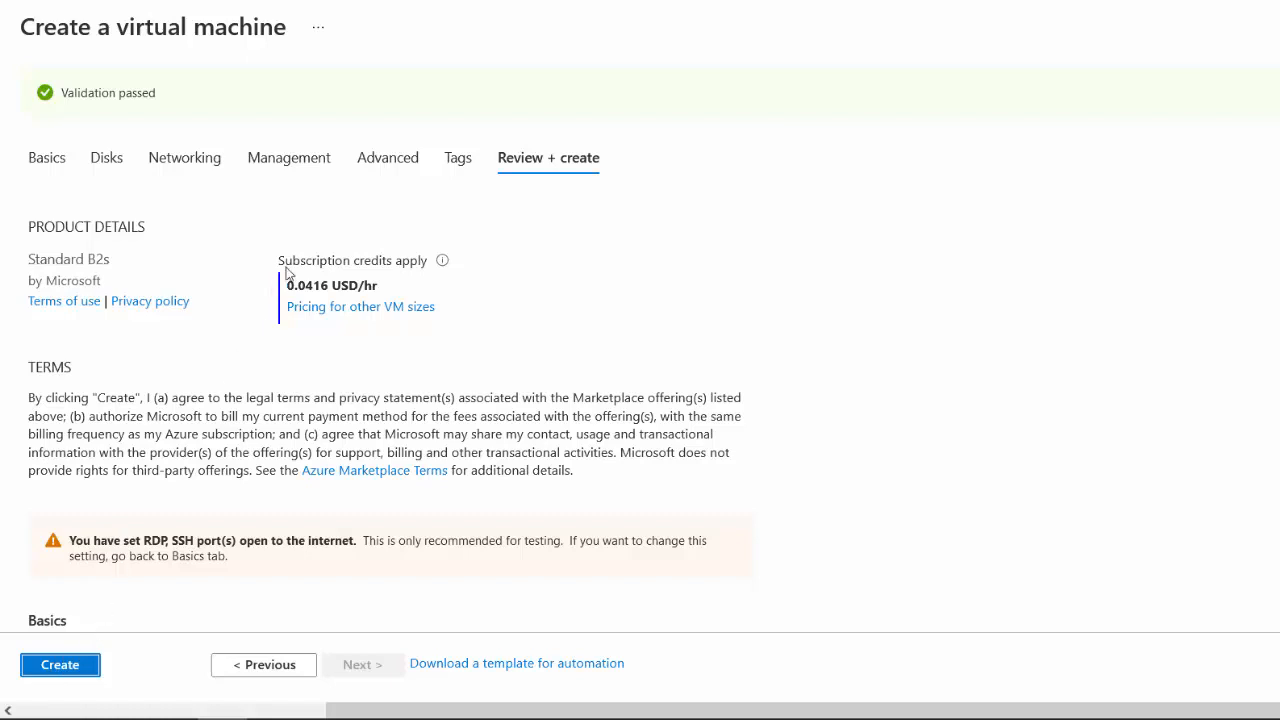
pyautogui.moveTo(288, 287); pyautogui.dragTo(371, 288)
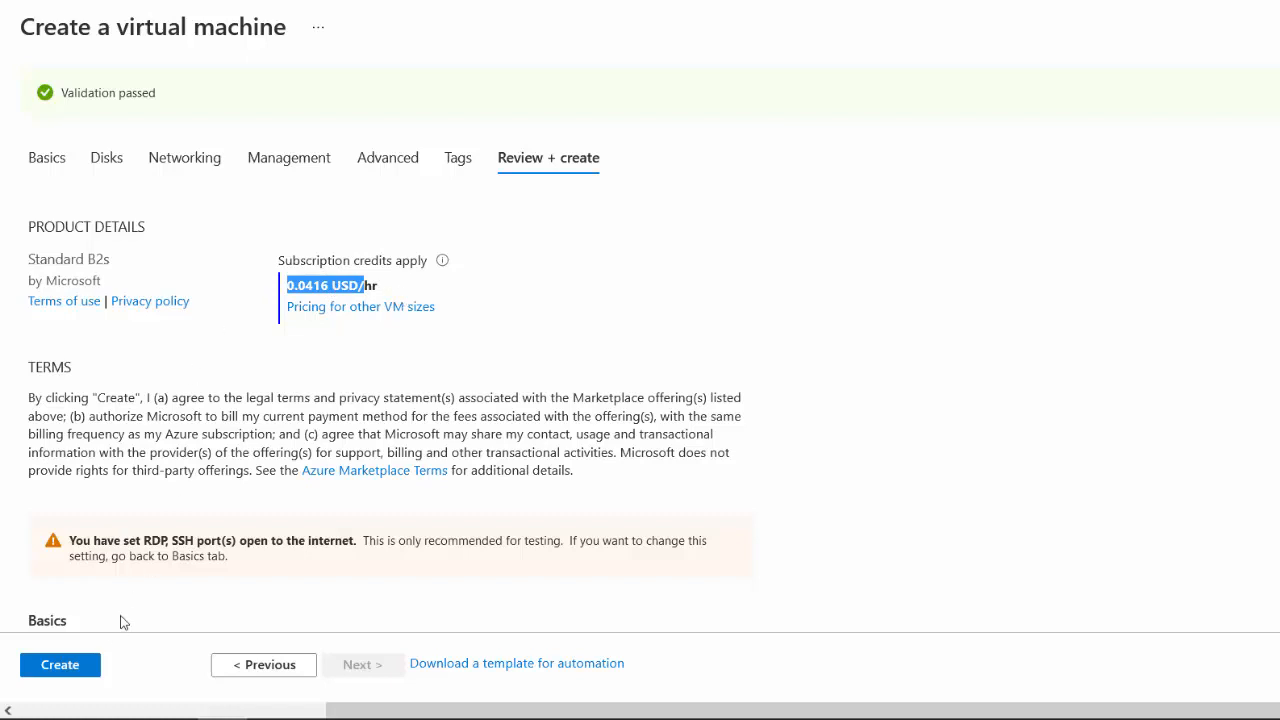
pyautogui.click(72, 667)
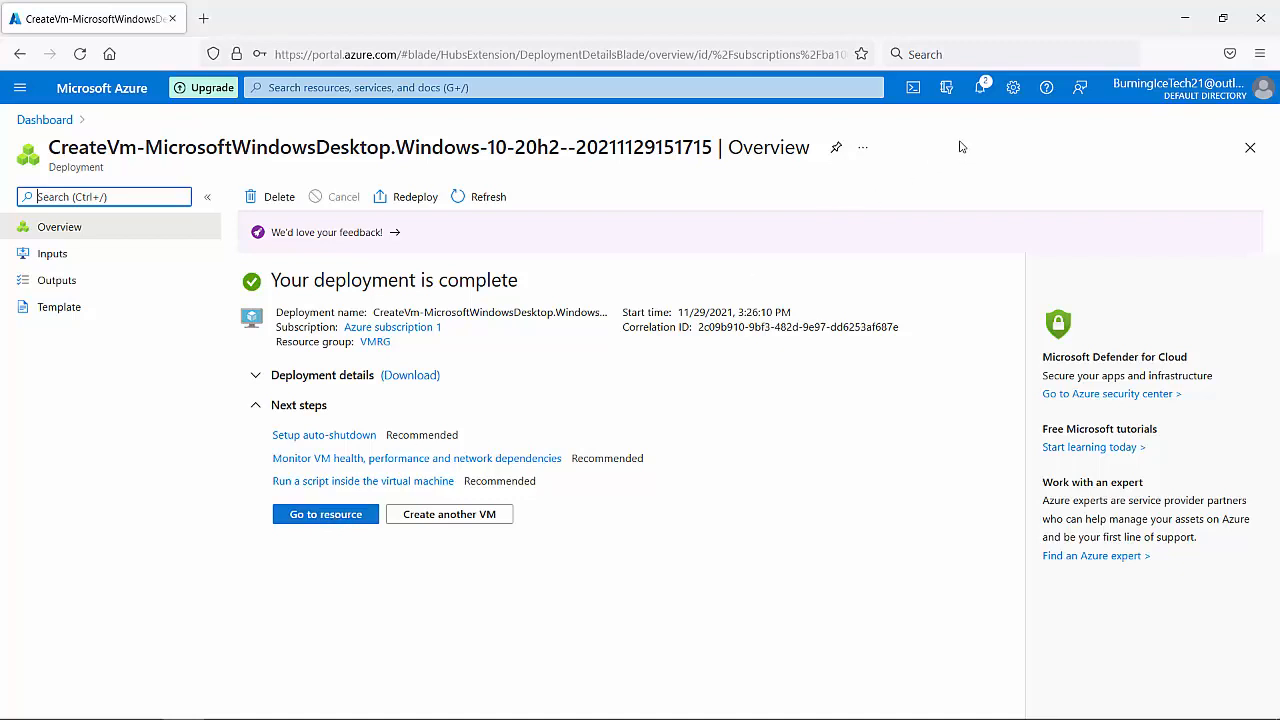
# Open the newly deployed virtual machine's overview from its deployment notification.
pyautogui.click(982, 100)
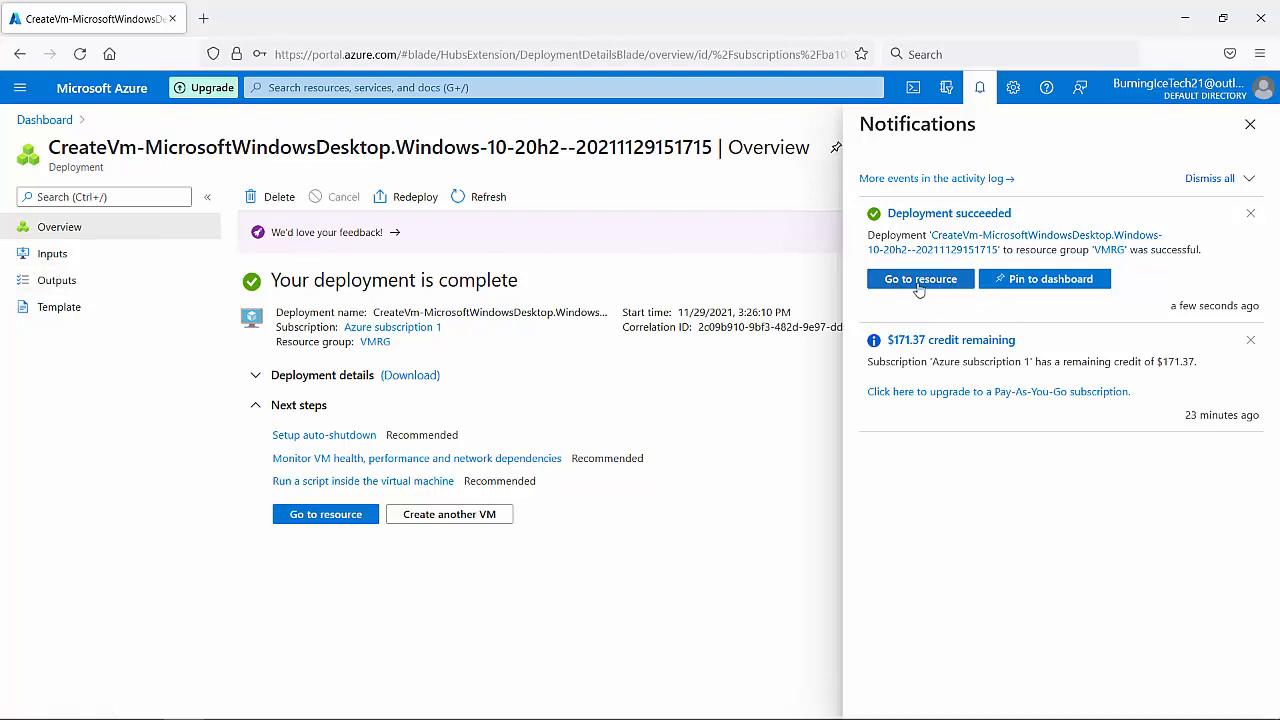
pyautogui.click(20, 87)
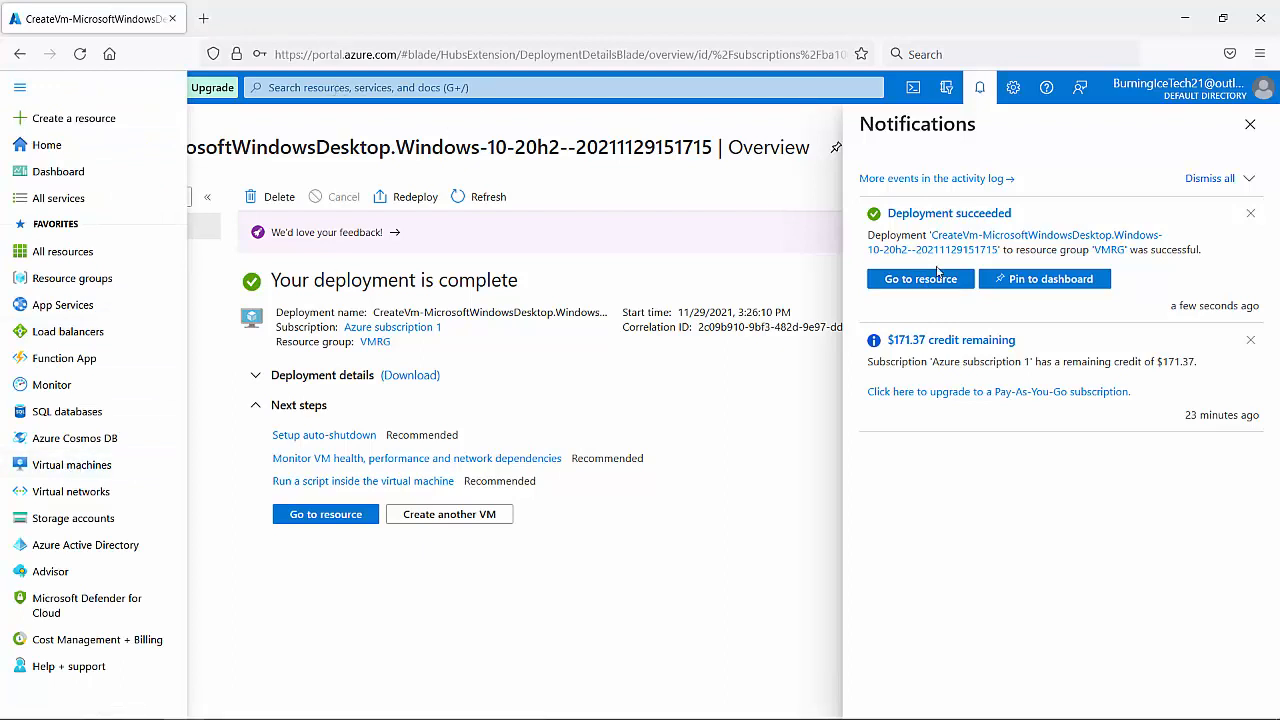
pyautogui.click(910, 281)
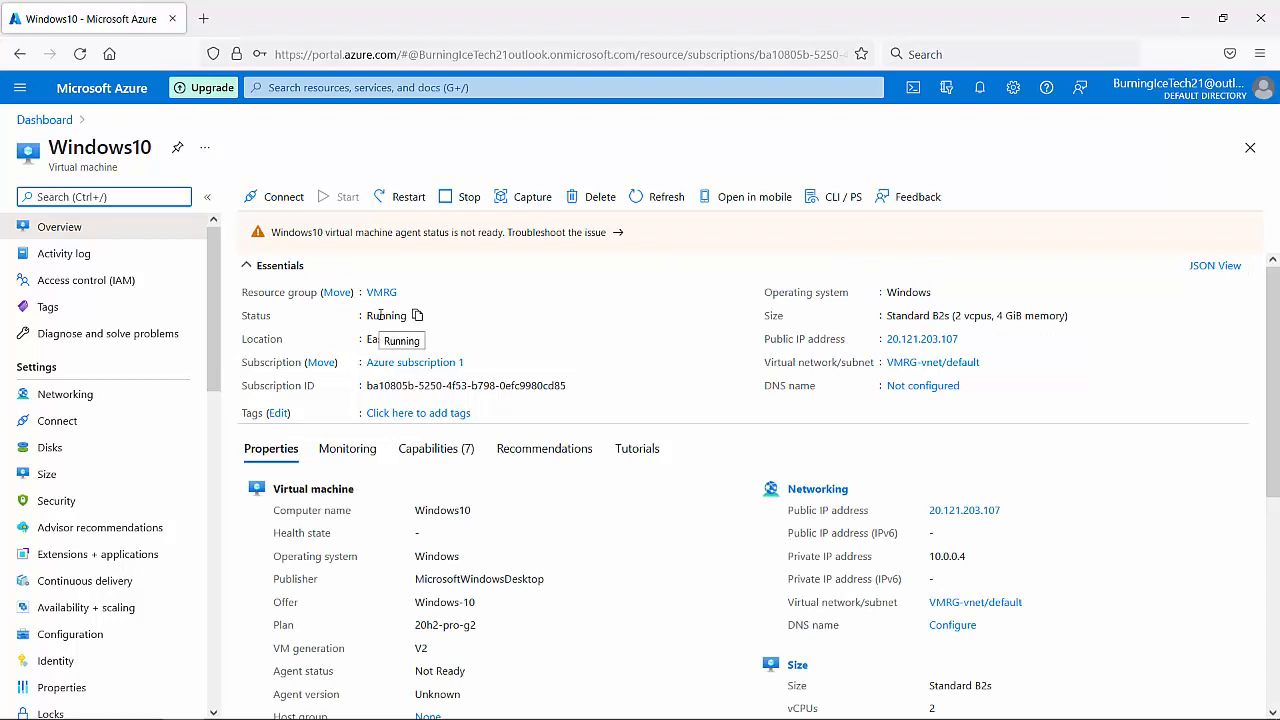
# Open the list of all virtual machines and check the status of Windows10.
pyautogui.click(22, 89)
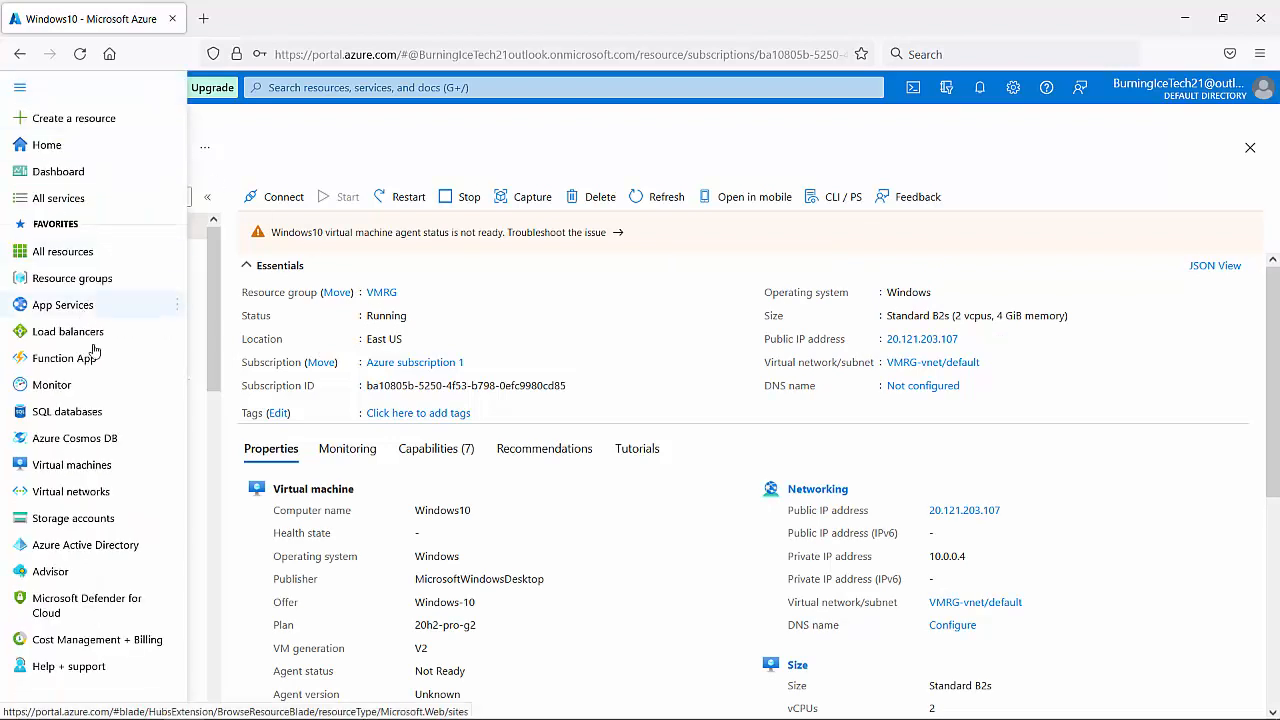
pyautogui.click(91, 466)
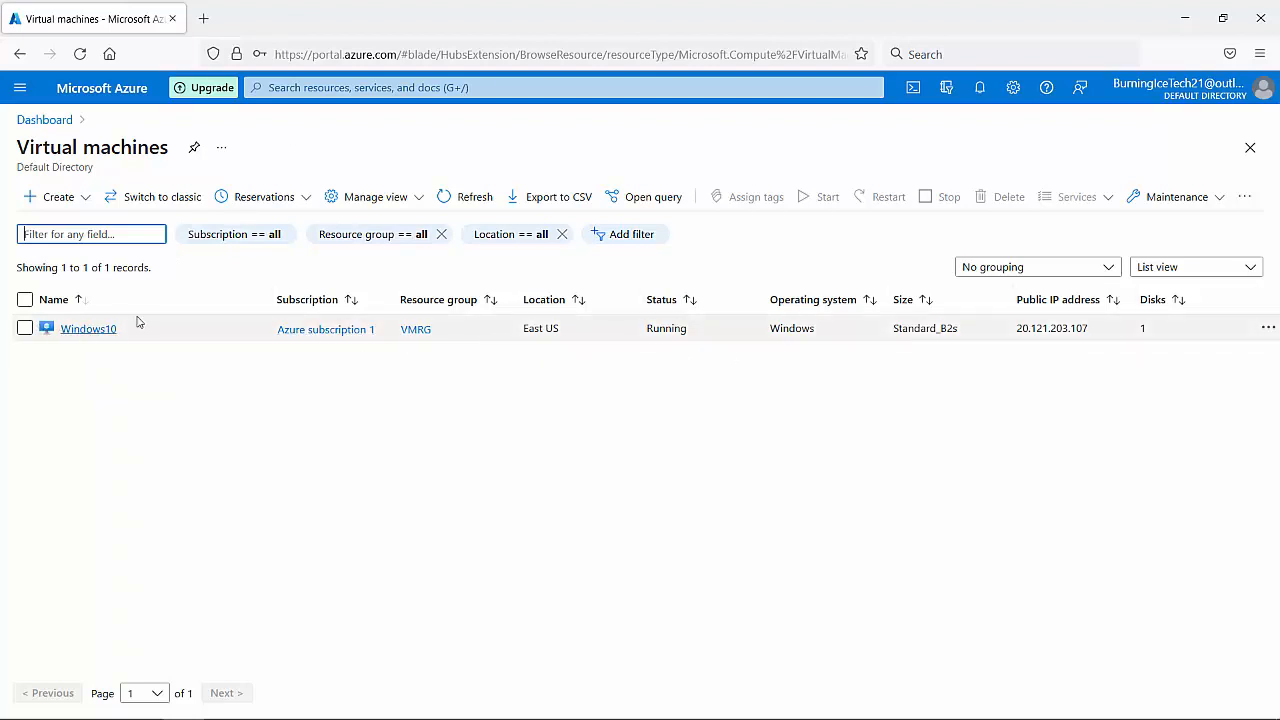
pyautogui.click(684, 328)
pyautogui.moveTo(686, 328); pyautogui.dragTo(645, 329)
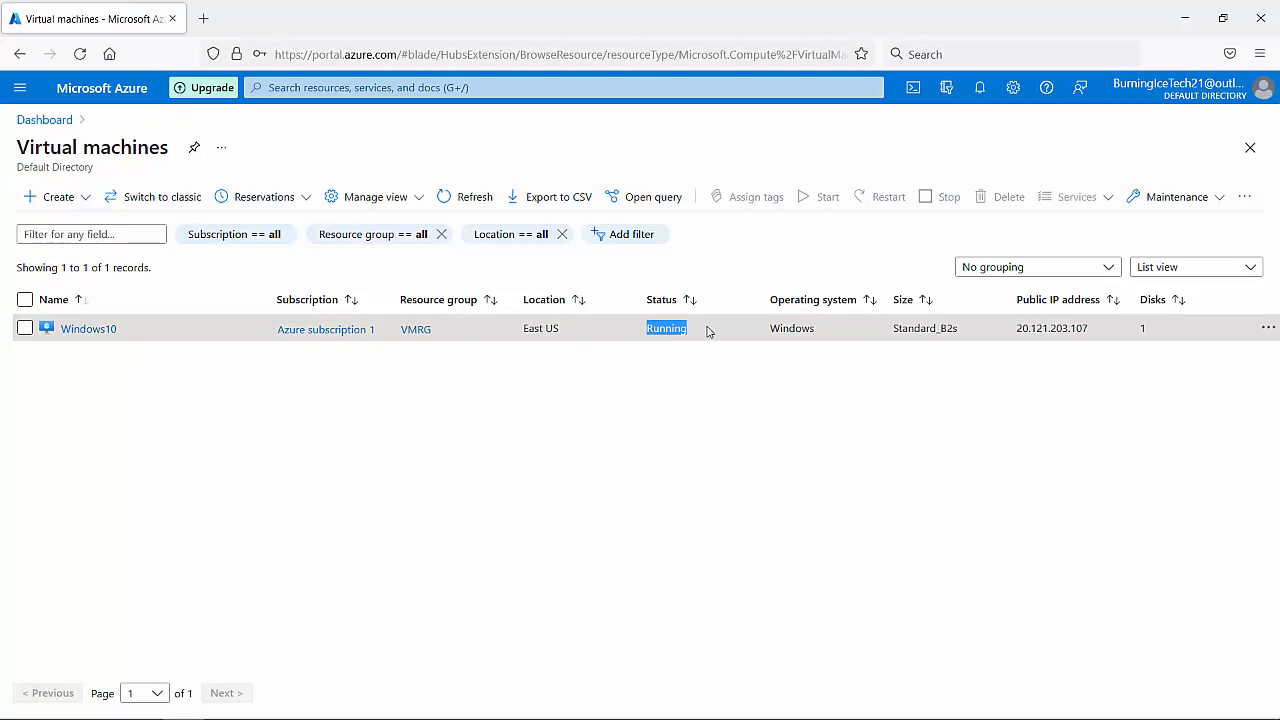
# Open the Windows10 virtual machine and review its overview and the available management settings.
pyautogui.click(83, 330)
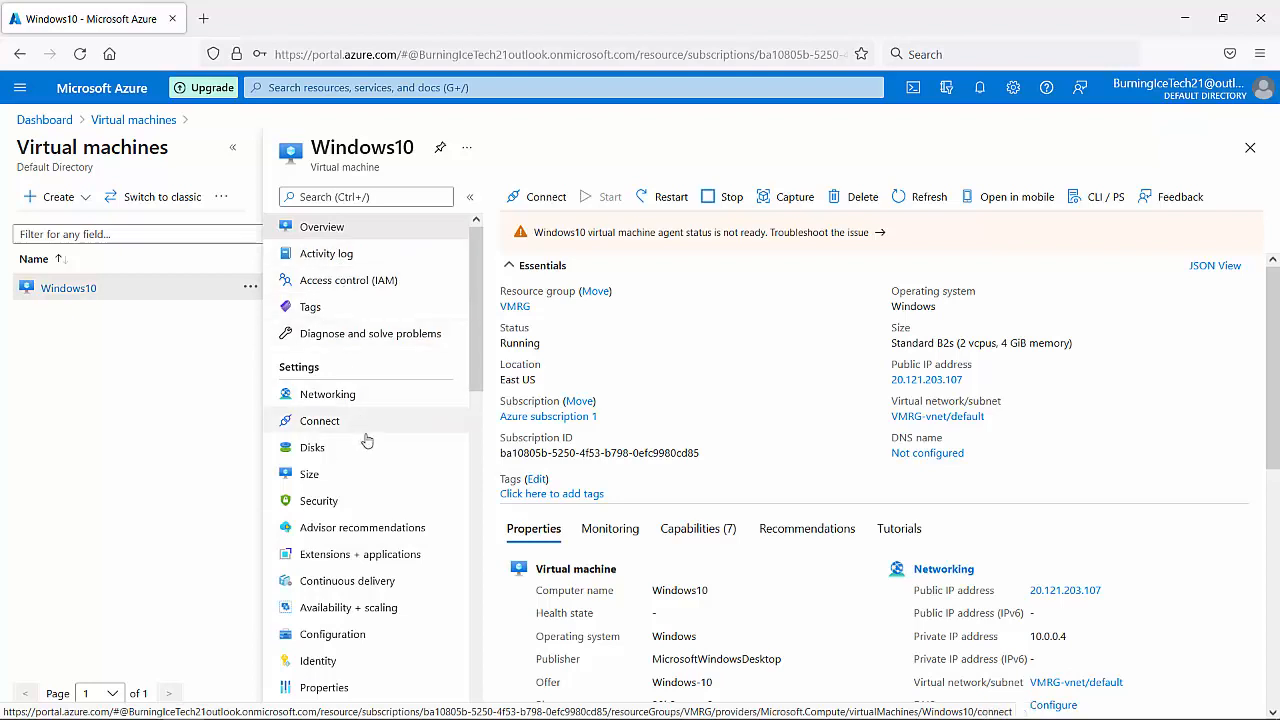
pyautogui.click(21, 88)
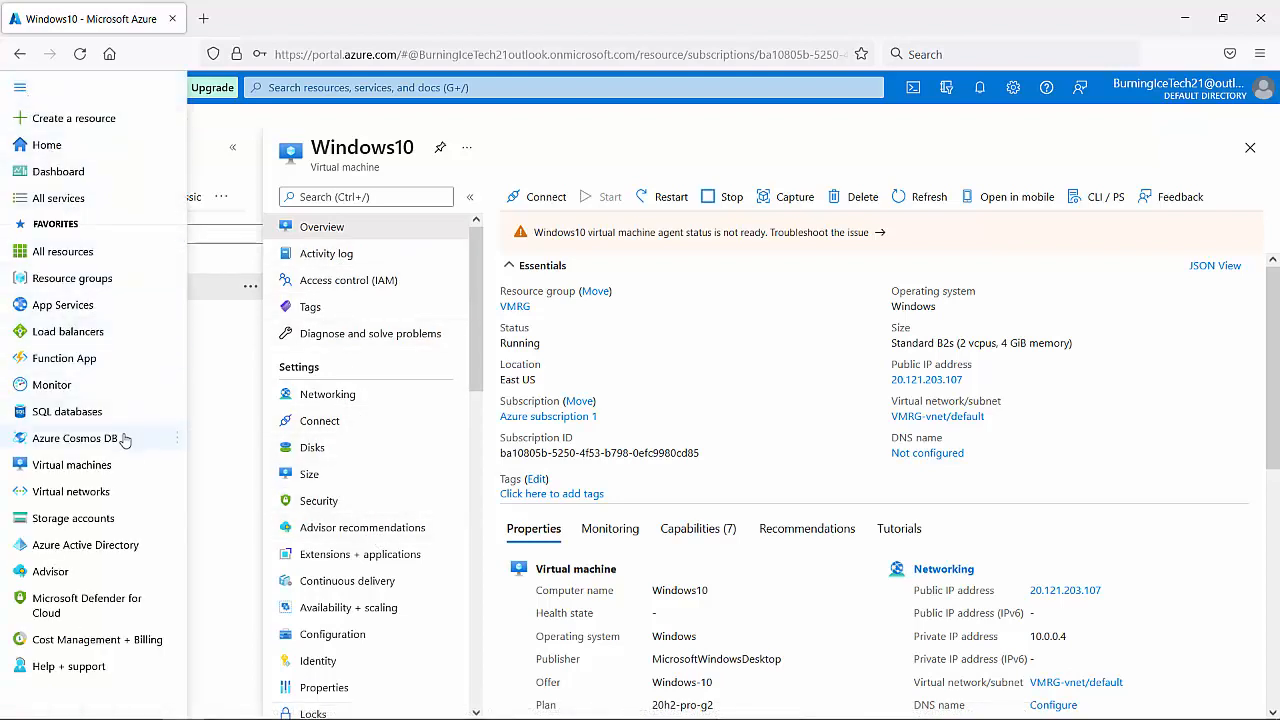
pyautogui.click(471, 254)
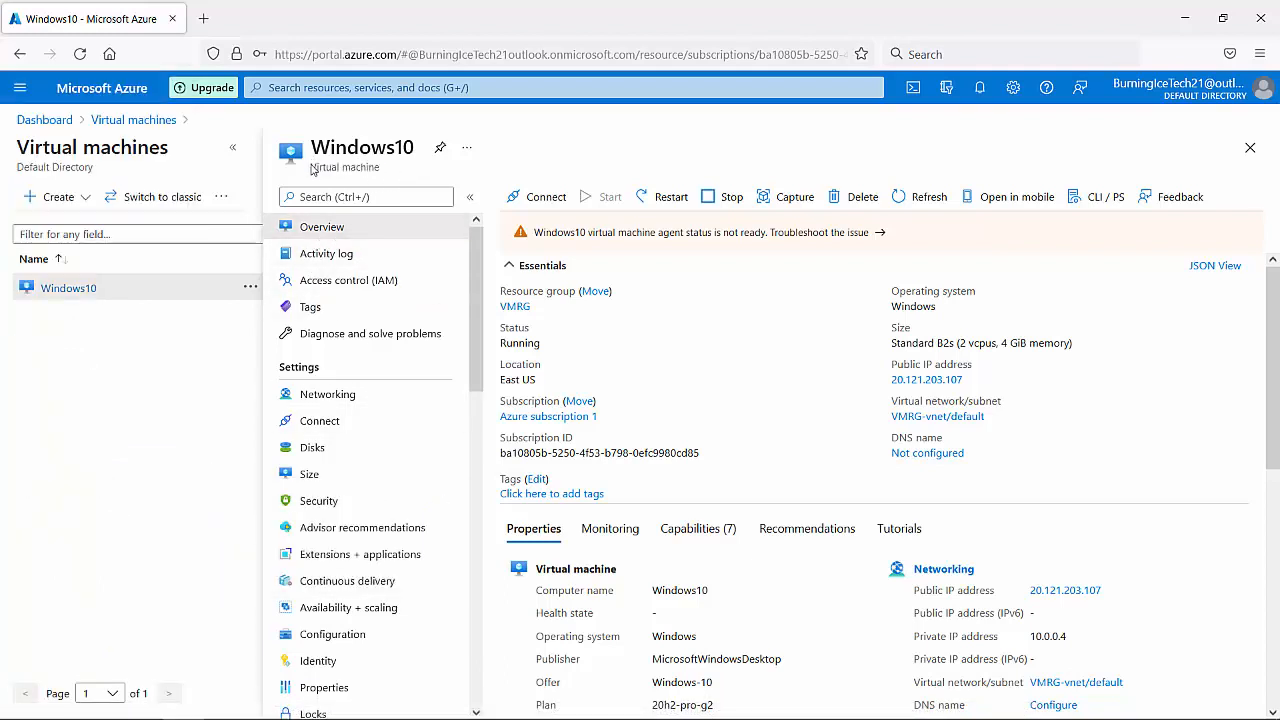
pyautogui.moveTo(318, 147); pyautogui.dragTo(418, 153)
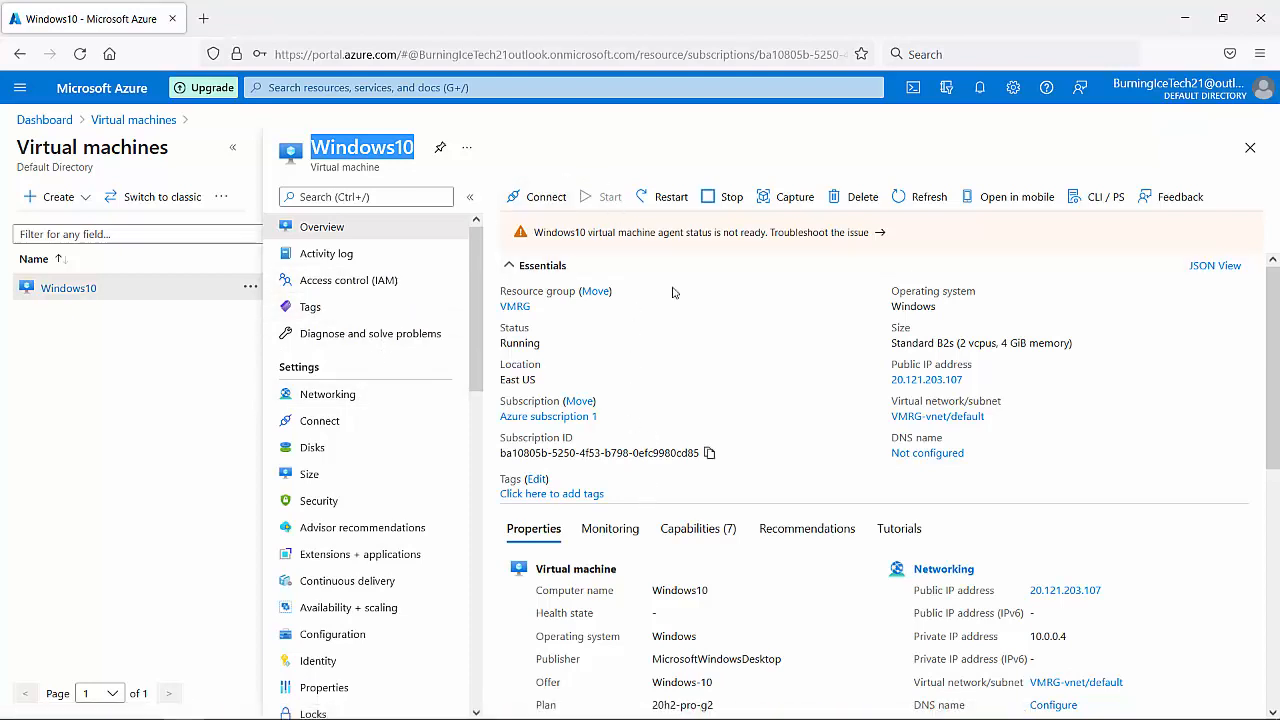
pyautogui.click(903, 198)
pyautogui.scroll(-1, 402, 327)
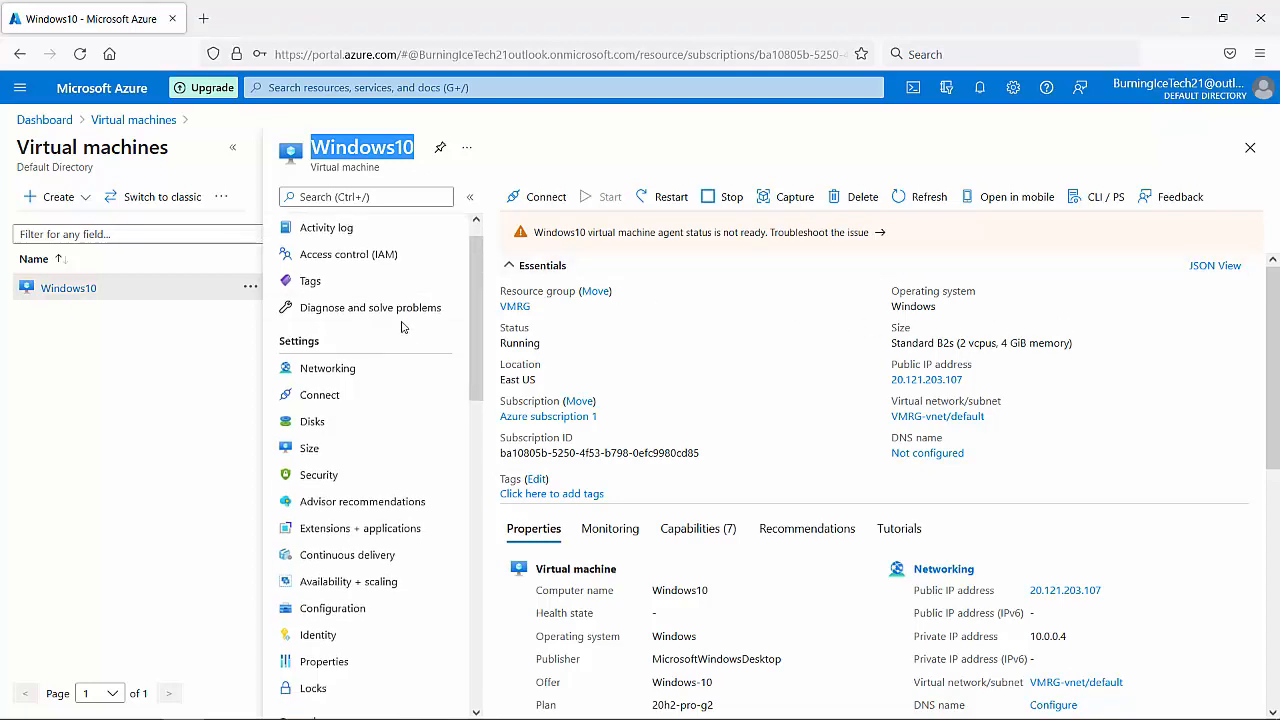
pyautogui.scroll(-1, 478, 358)
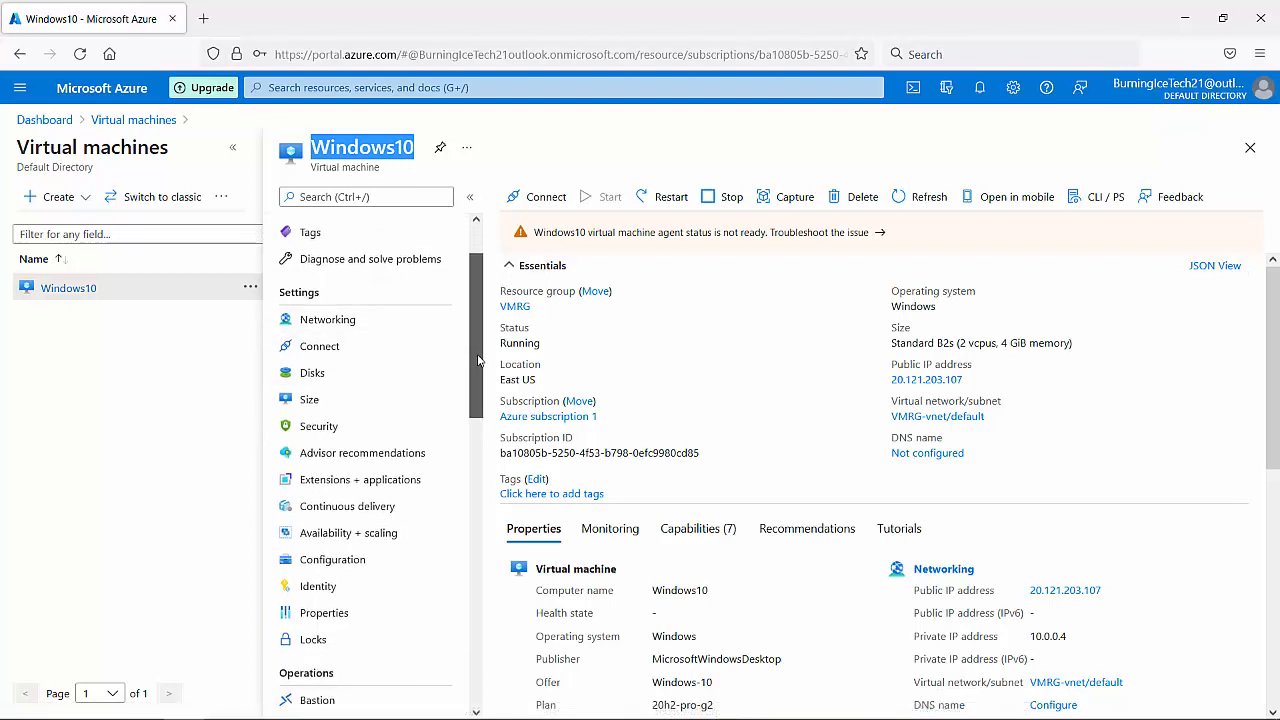
pyautogui.click(380, 170)
pyautogui.moveTo(380, 170); pyautogui.dragTo(418, 150)
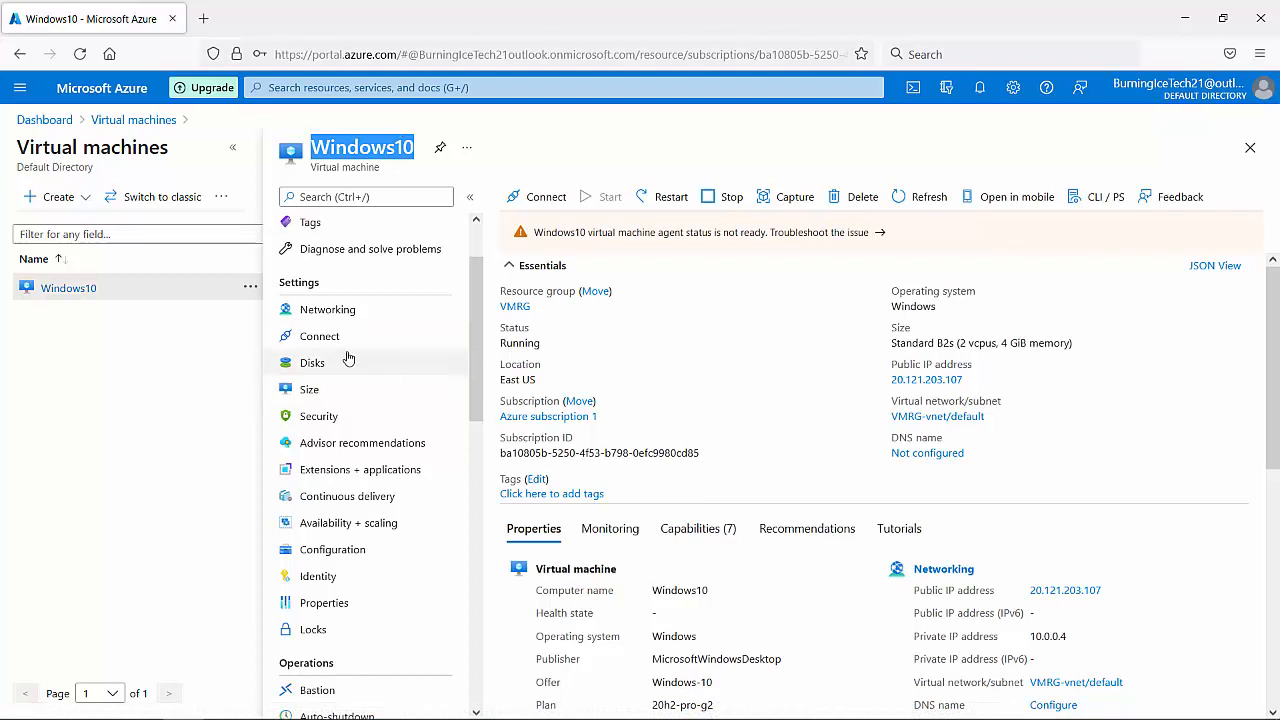
# Review the virtual machine's disks and available sizes, selecting the D2as_v4 size without applying a resize.
pyautogui.click(318, 367)
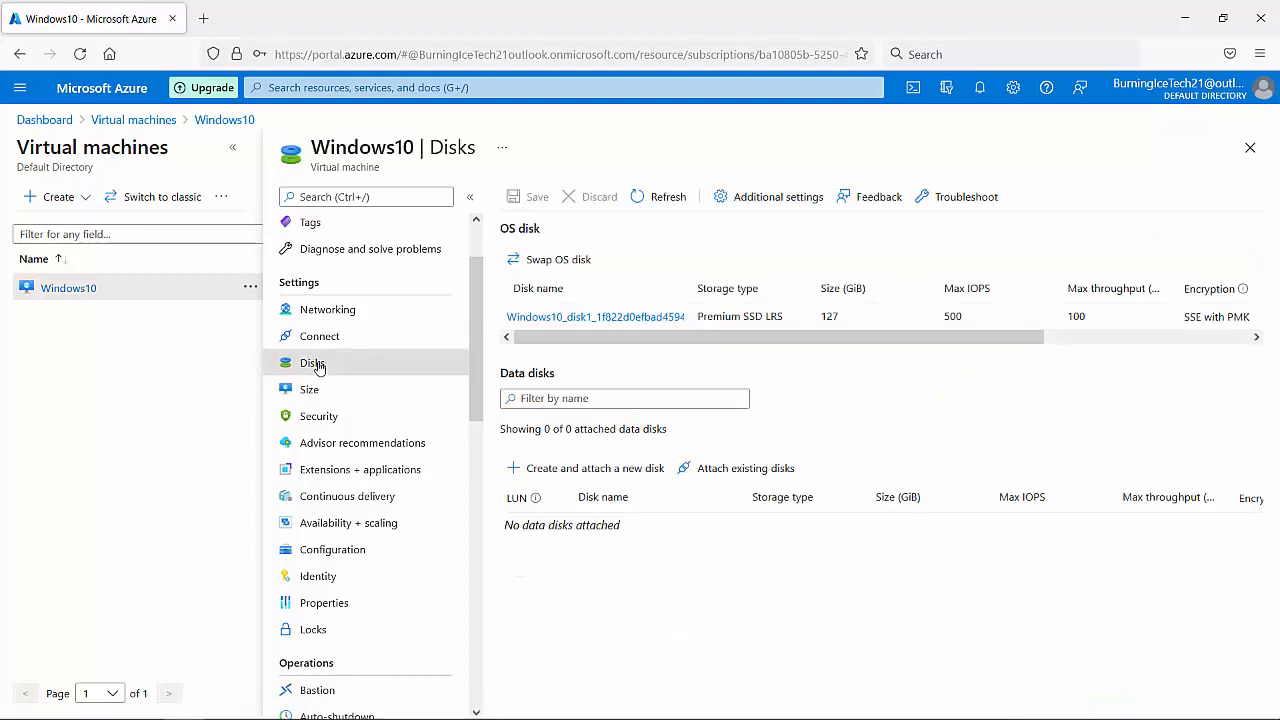
pyautogui.click(324, 391)
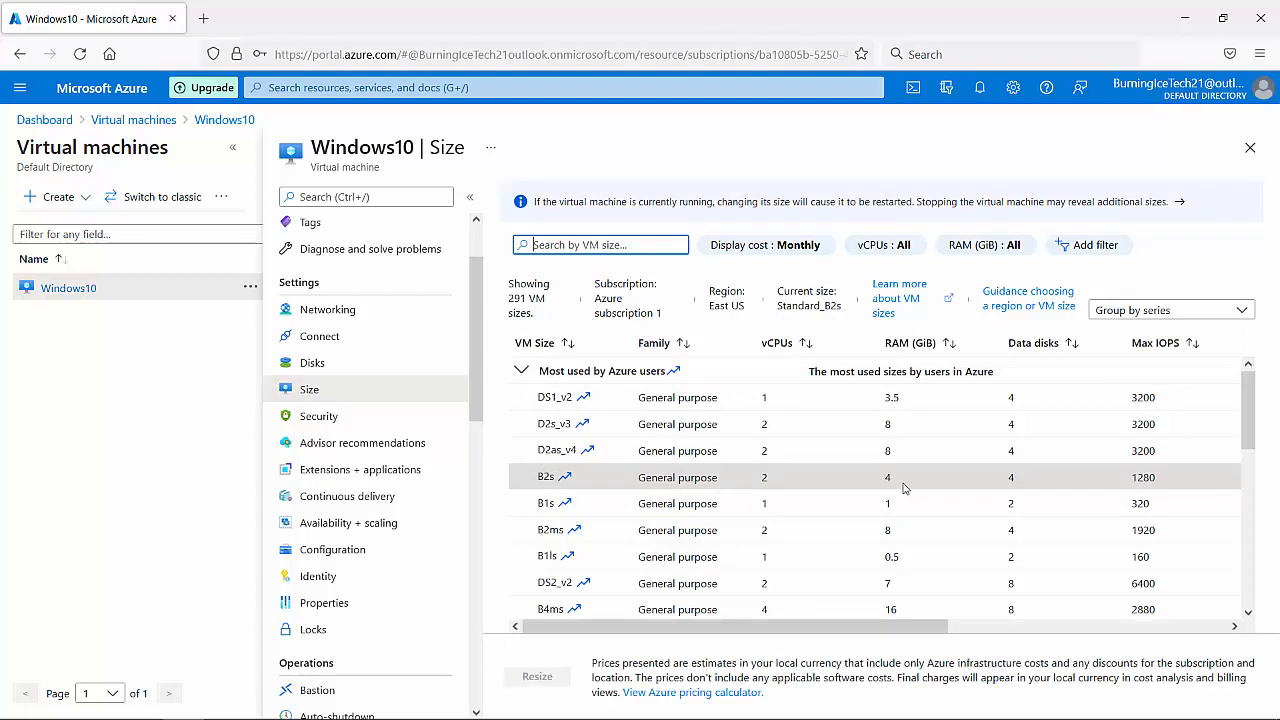
pyautogui.click(548, 451)
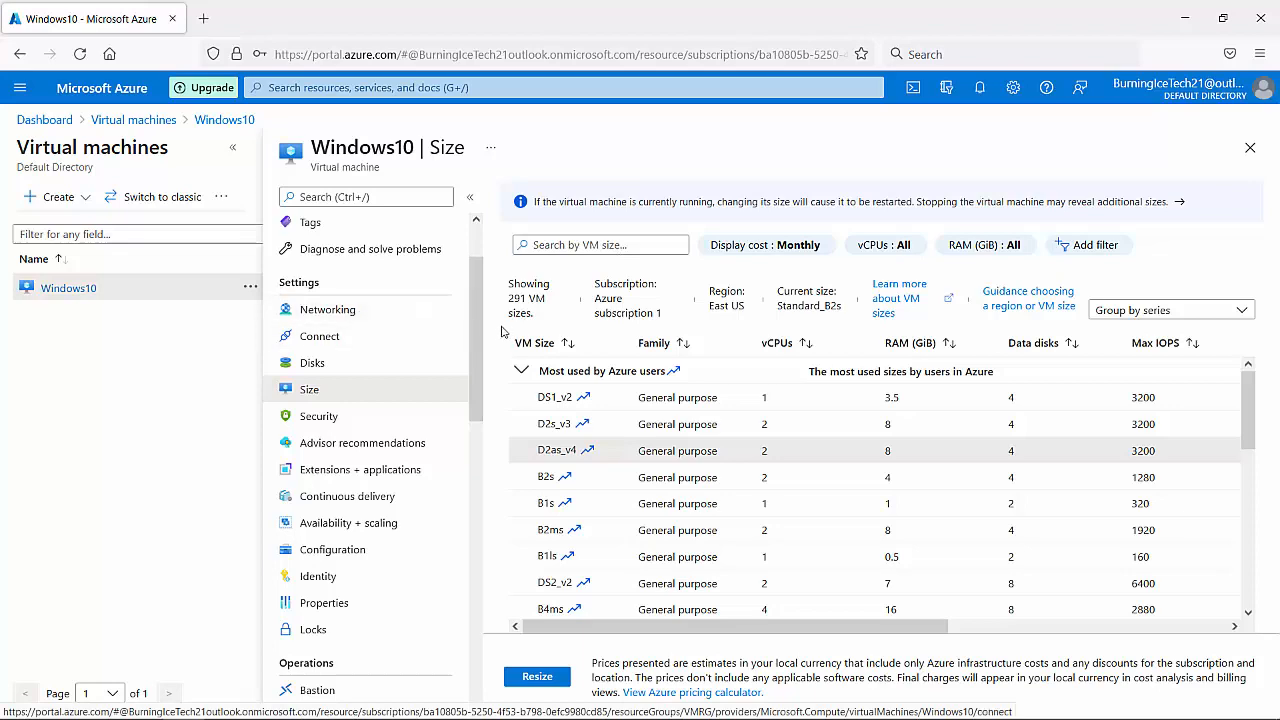
pyautogui.moveTo(479, 338); pyautogui.dragTo(505, 288)
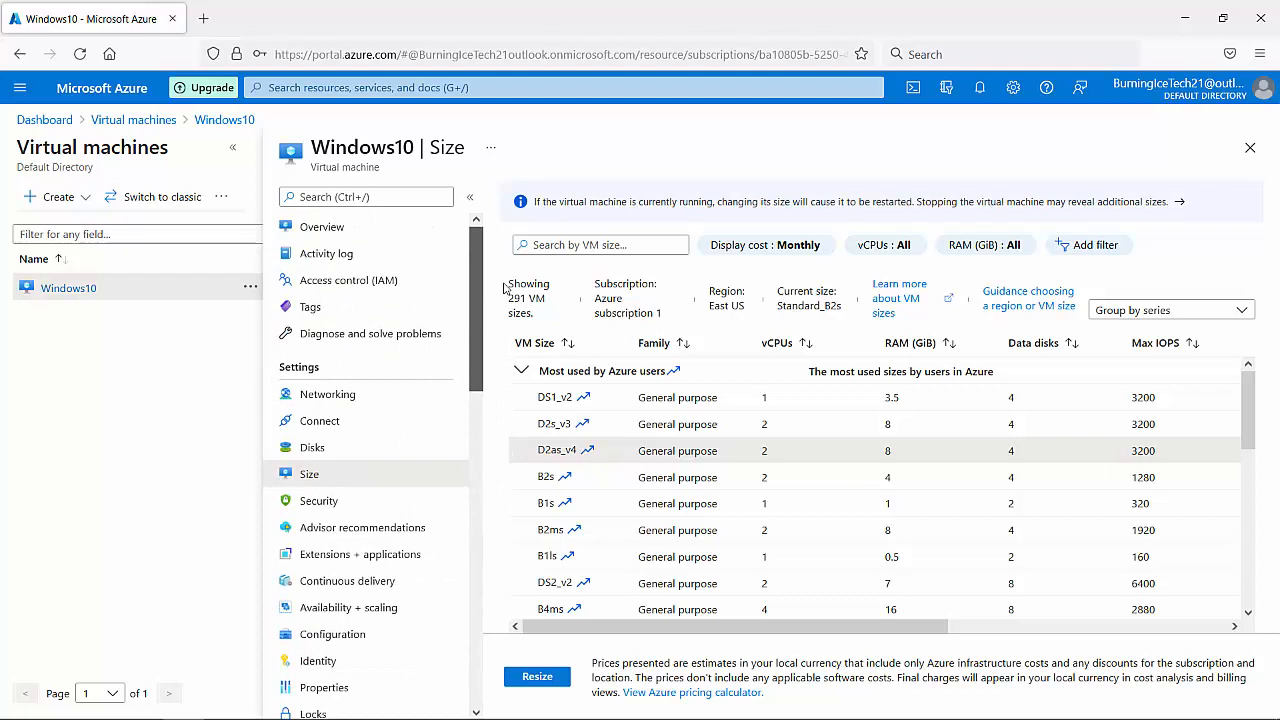
# Review the virtual machine's inbound port rules and the options for adding an inbound security rule, without adding one.
pyautogui.click(360, 400)
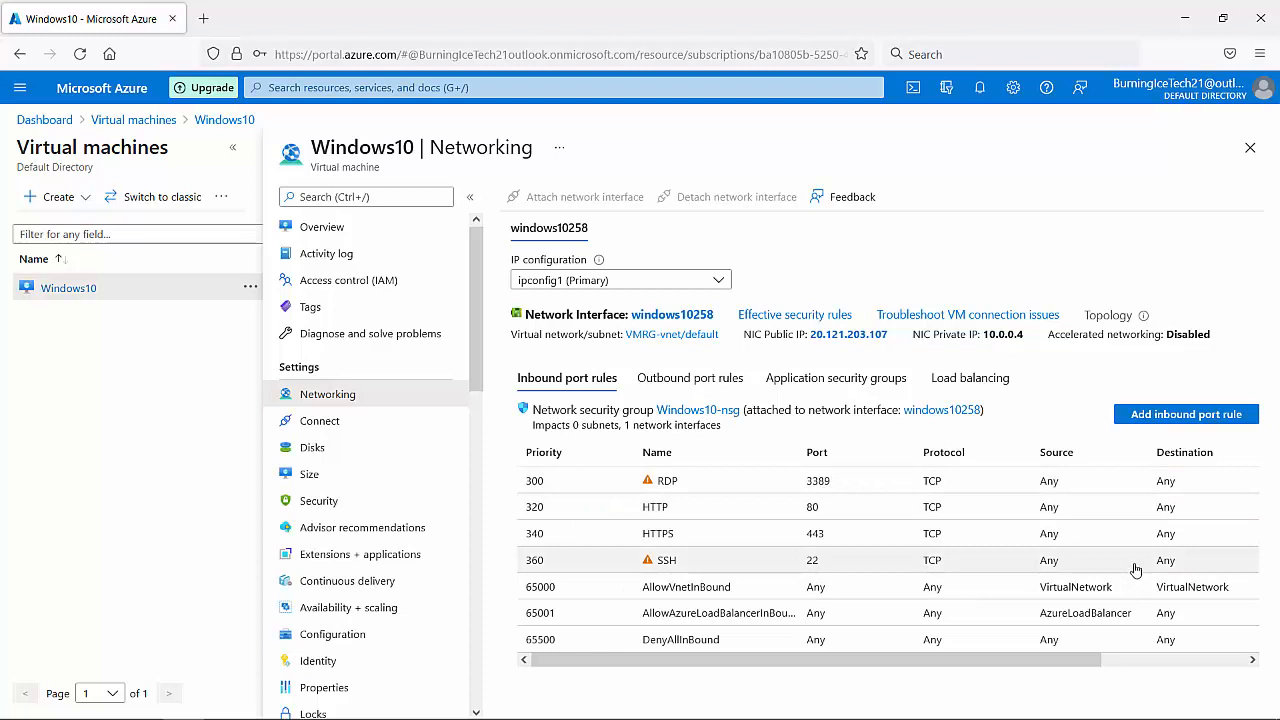
pyautogui.click(1158, 418)
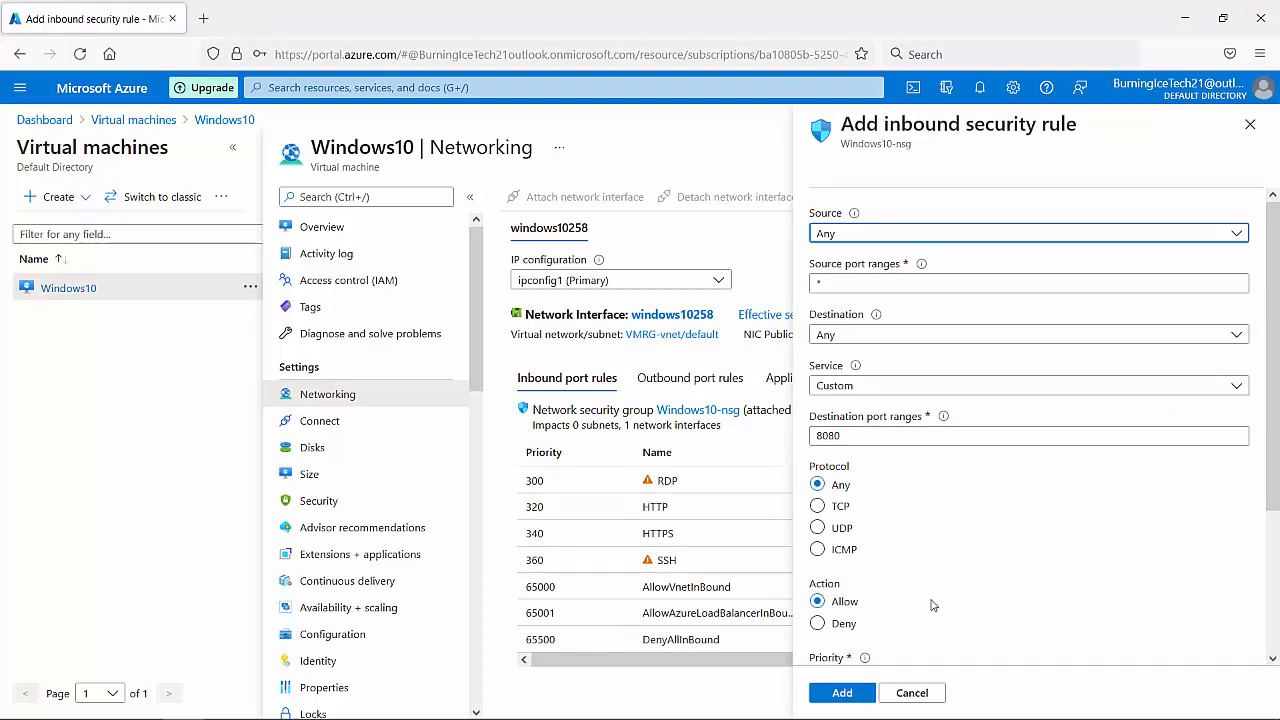
pyautogui.doubleClick(838, 283)
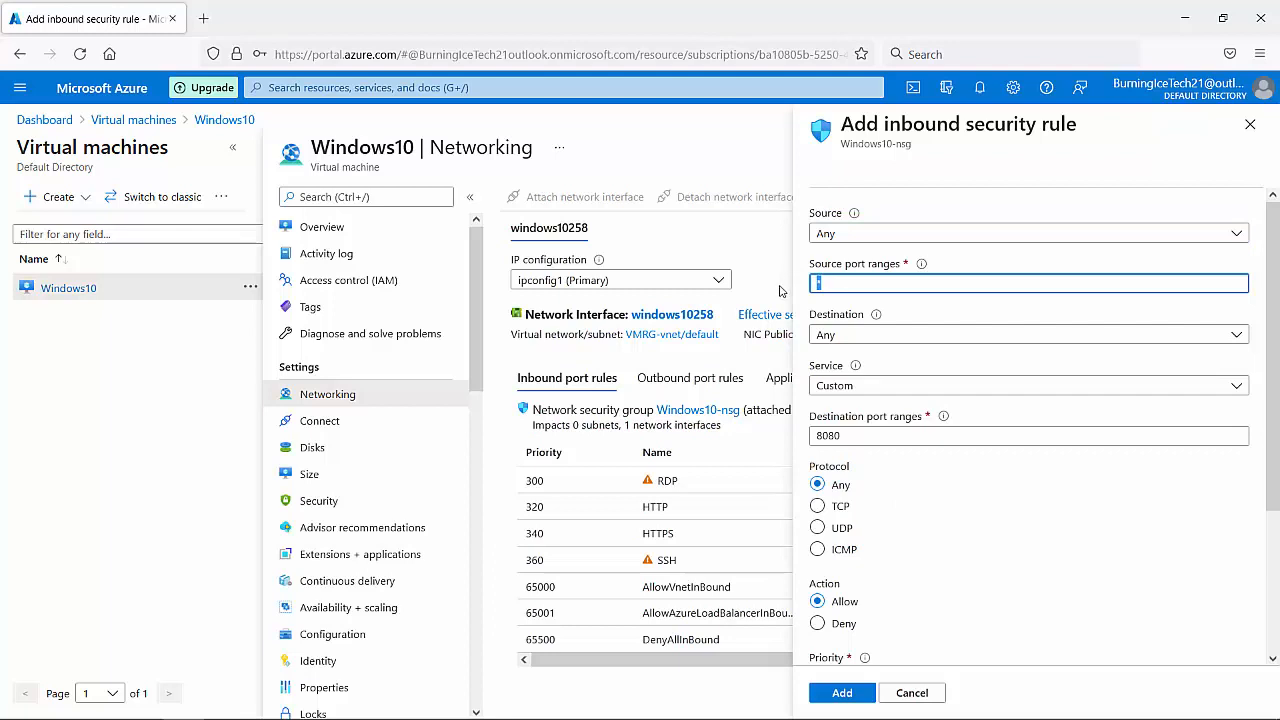
pyautogui.click(912, 693)
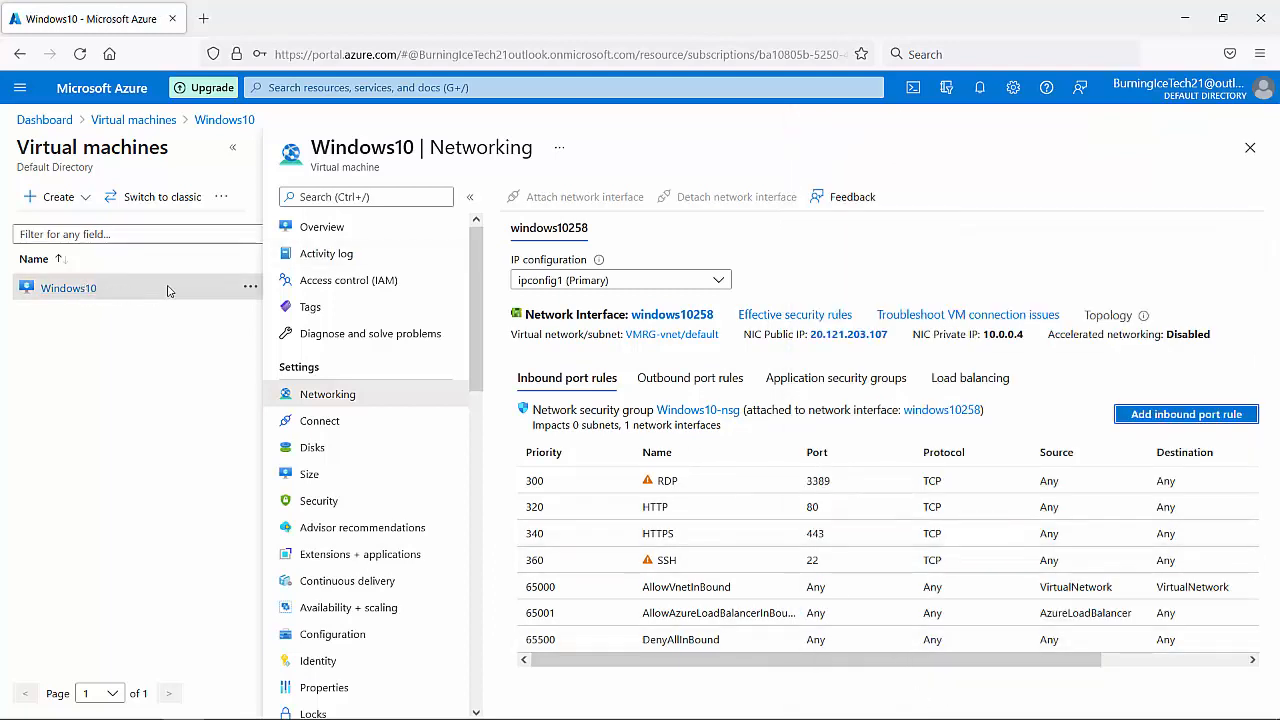
# Check the public IP address in the virtual machine's overview and open its RDP connection settings.
pyautogui.click(320, 227)
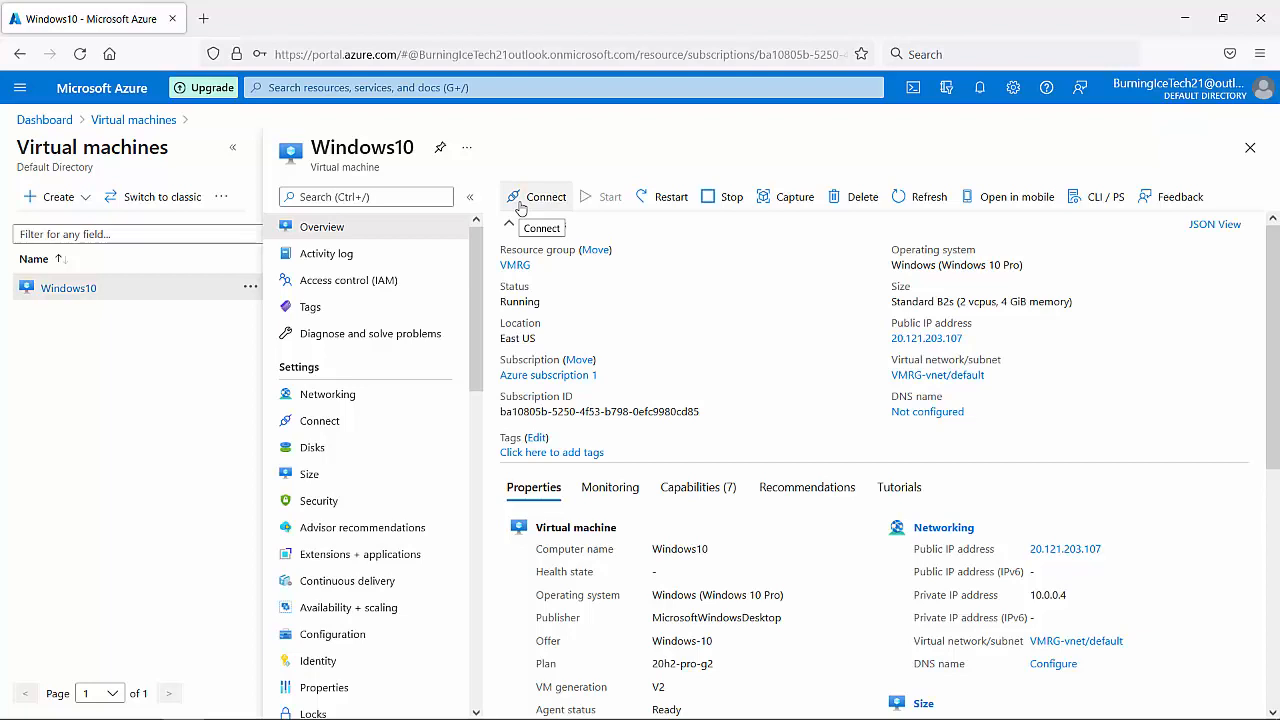
pyautogui.moveTo(889, 340); pyautogui.dragTo(975, 345)
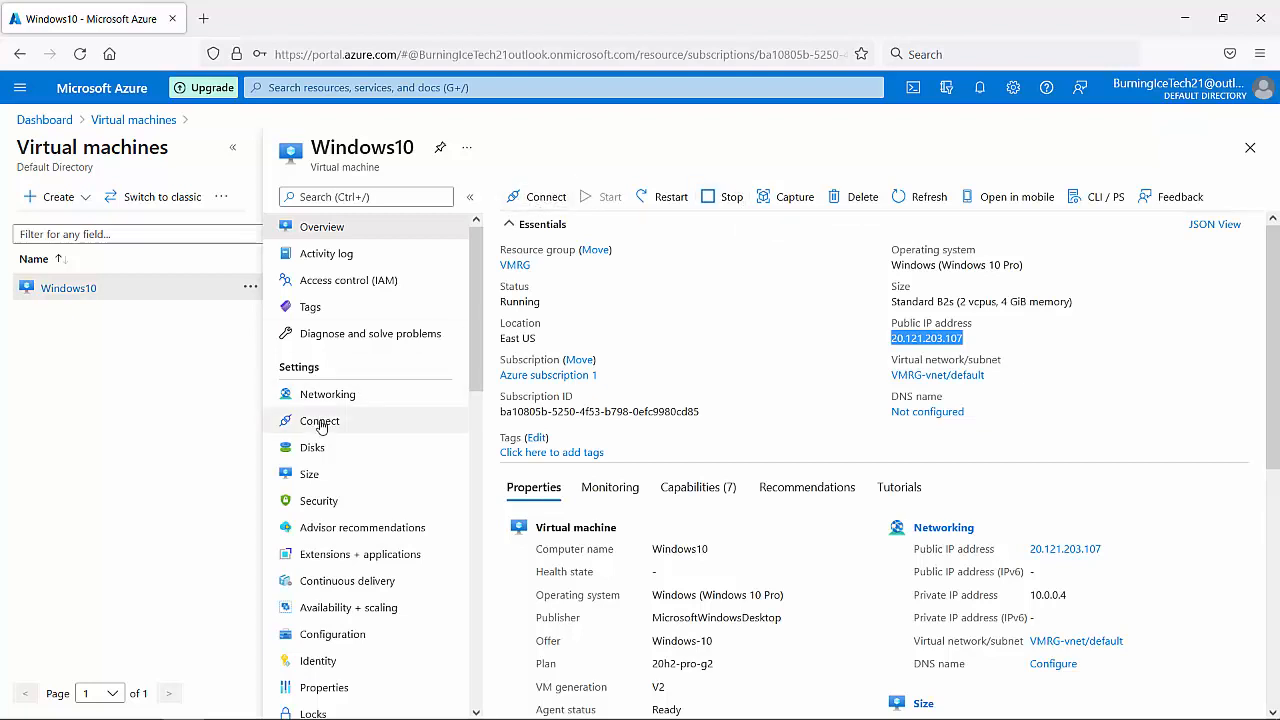
pyautogui.click(535, 197)
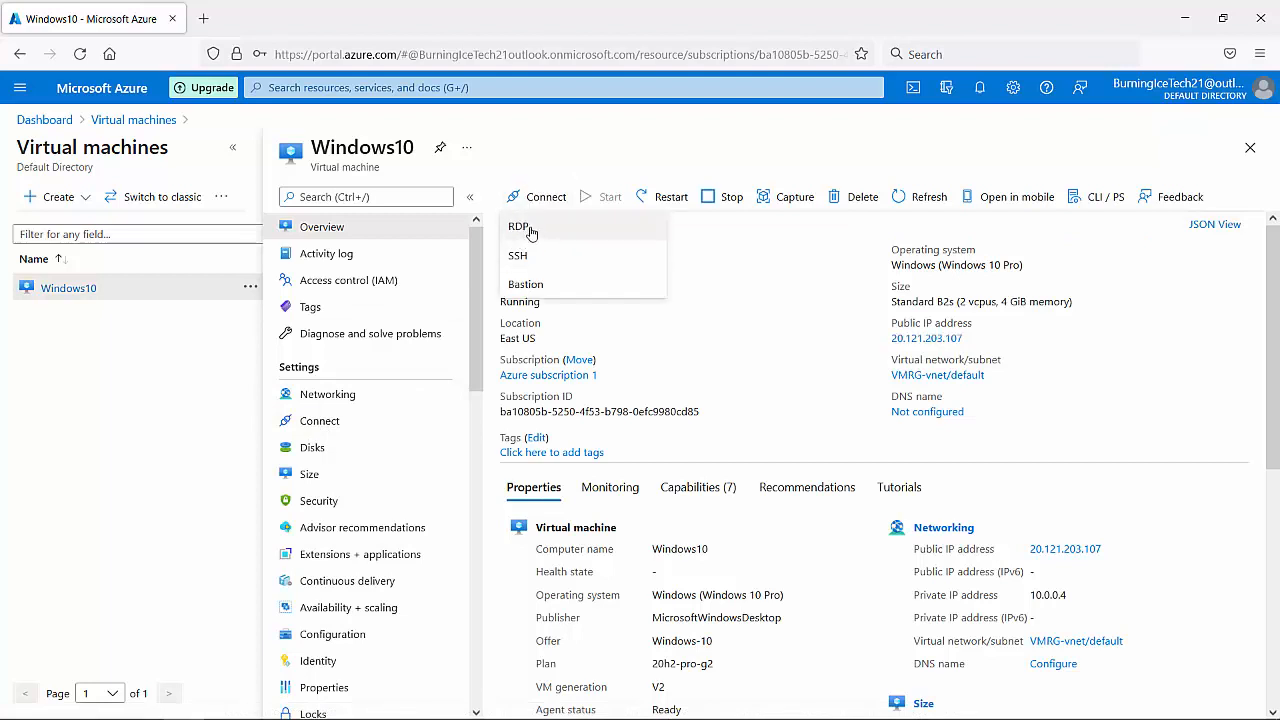
pyautogui.click(530, 231)
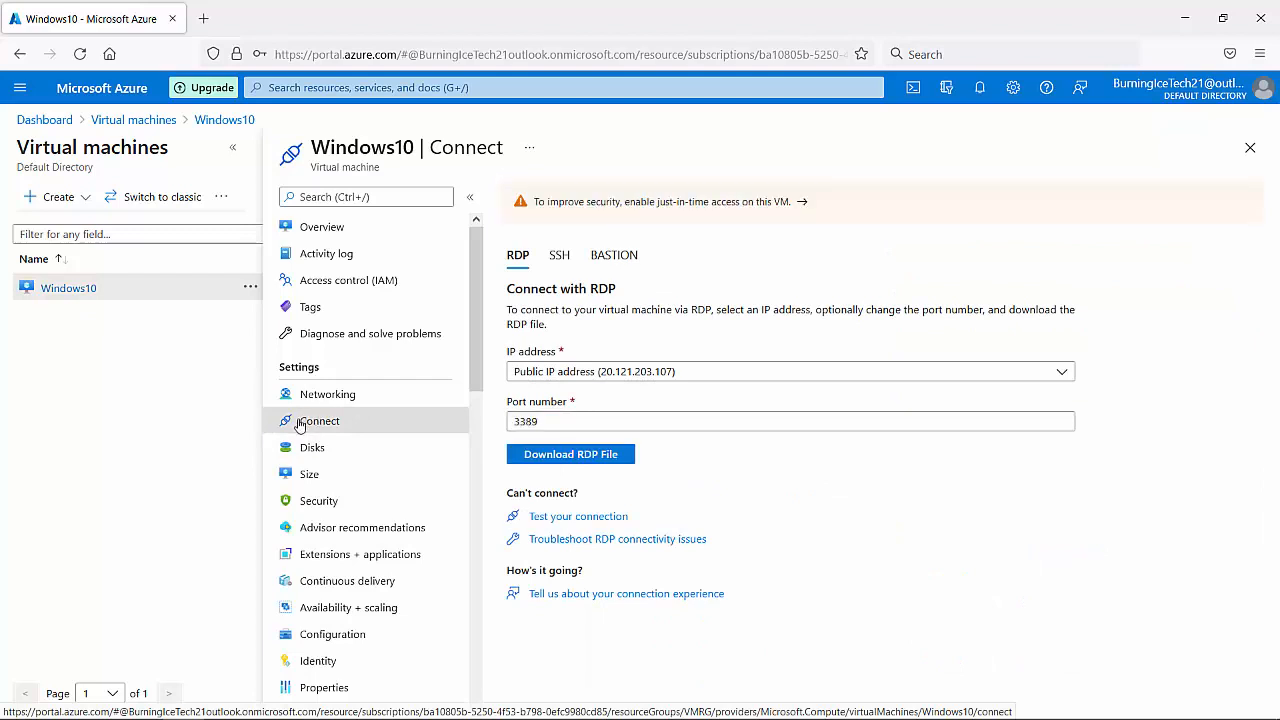
# Download the virtual machine's RDP file, open it with Remote Desktop Connection, and connect despite the unknown publisher.
pyautogui.click(576, 458)
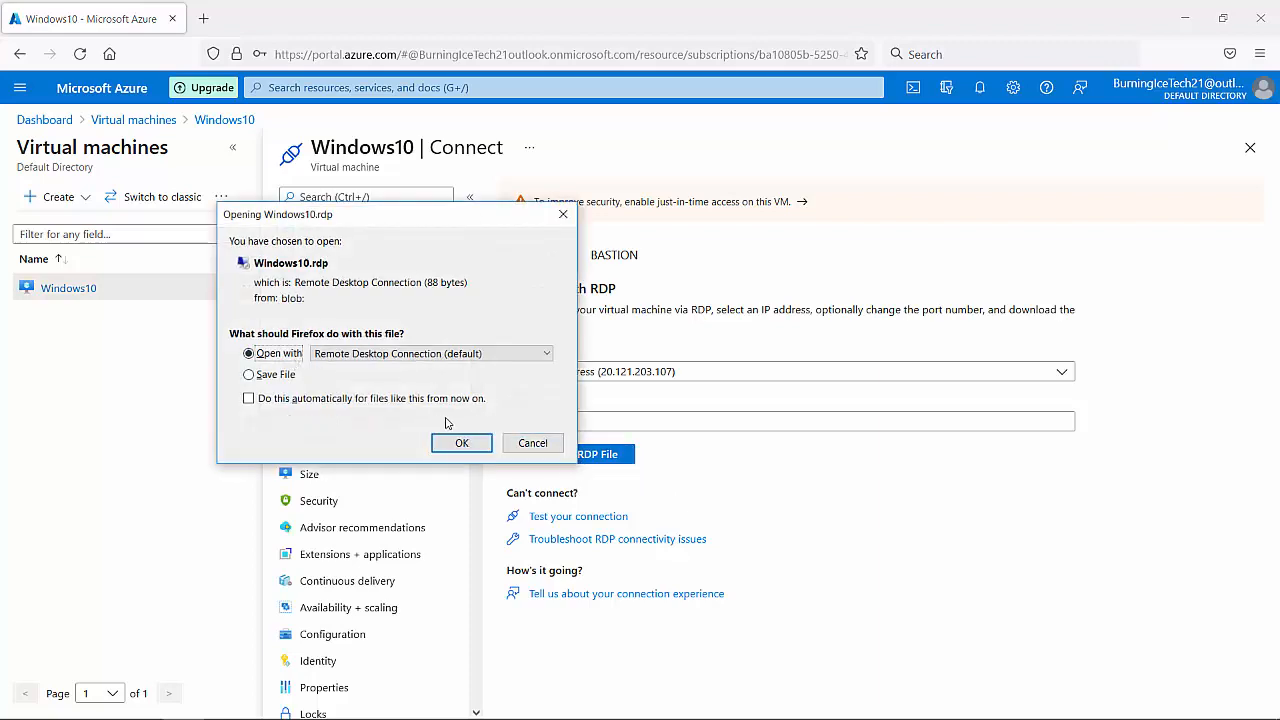
pyautogui.click(468, 444)
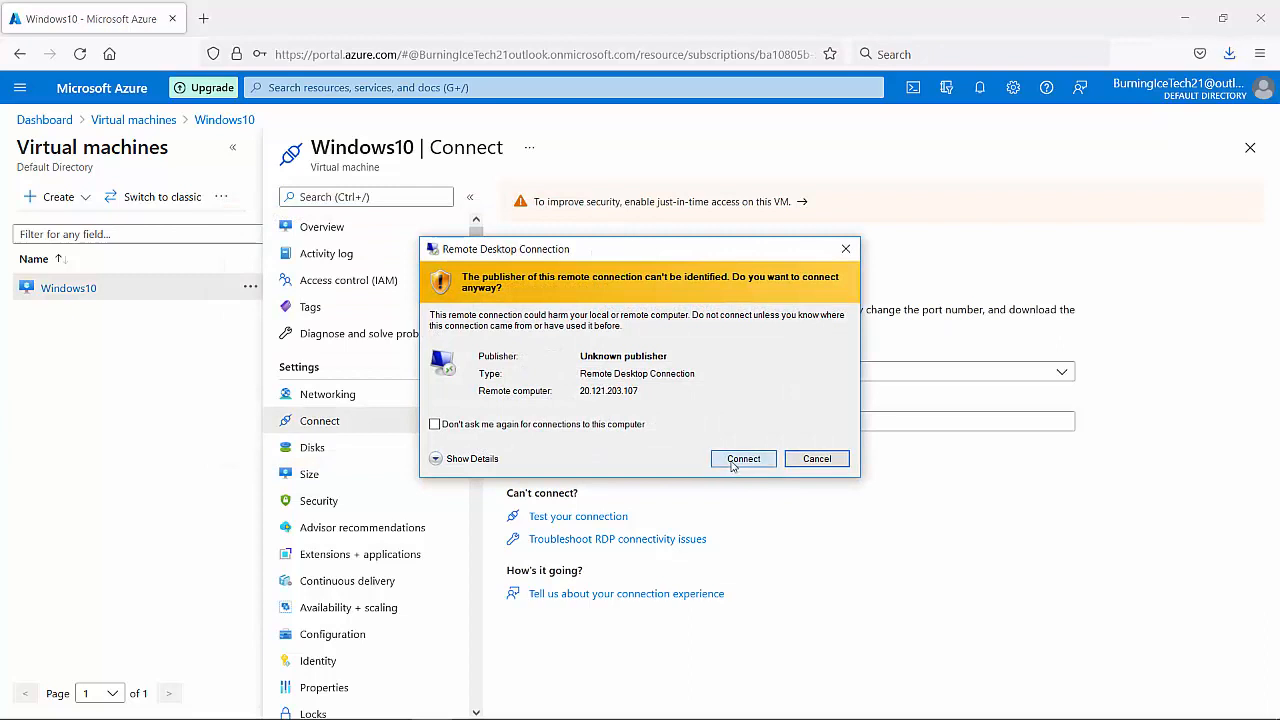
pyautogui.click(743, 459)
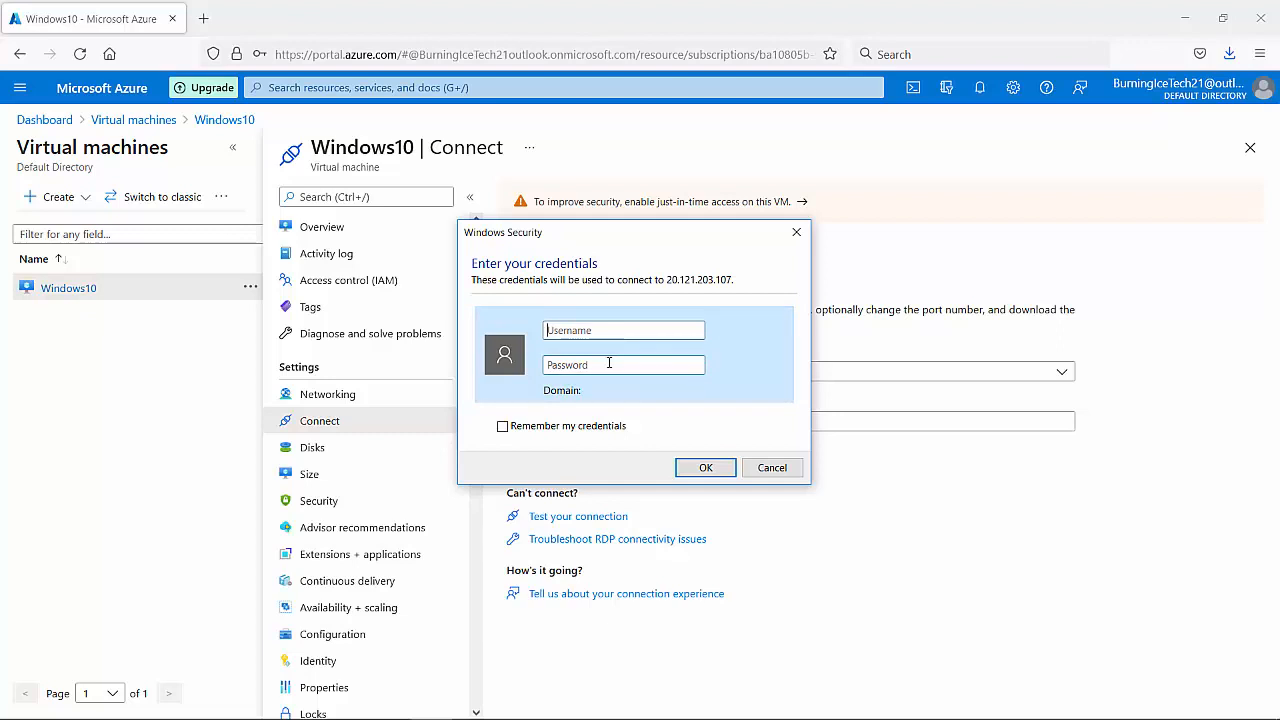
# Sign in to the remote virtual machine with the administrator username and account password, and start the session.
pyautogui.click(586, 328)
pyautogui.write('BurningIcetech')
pyautogui.click(594, 364)
pyautogui.write('••••••••••••')
pyautogui.click(731, 467)
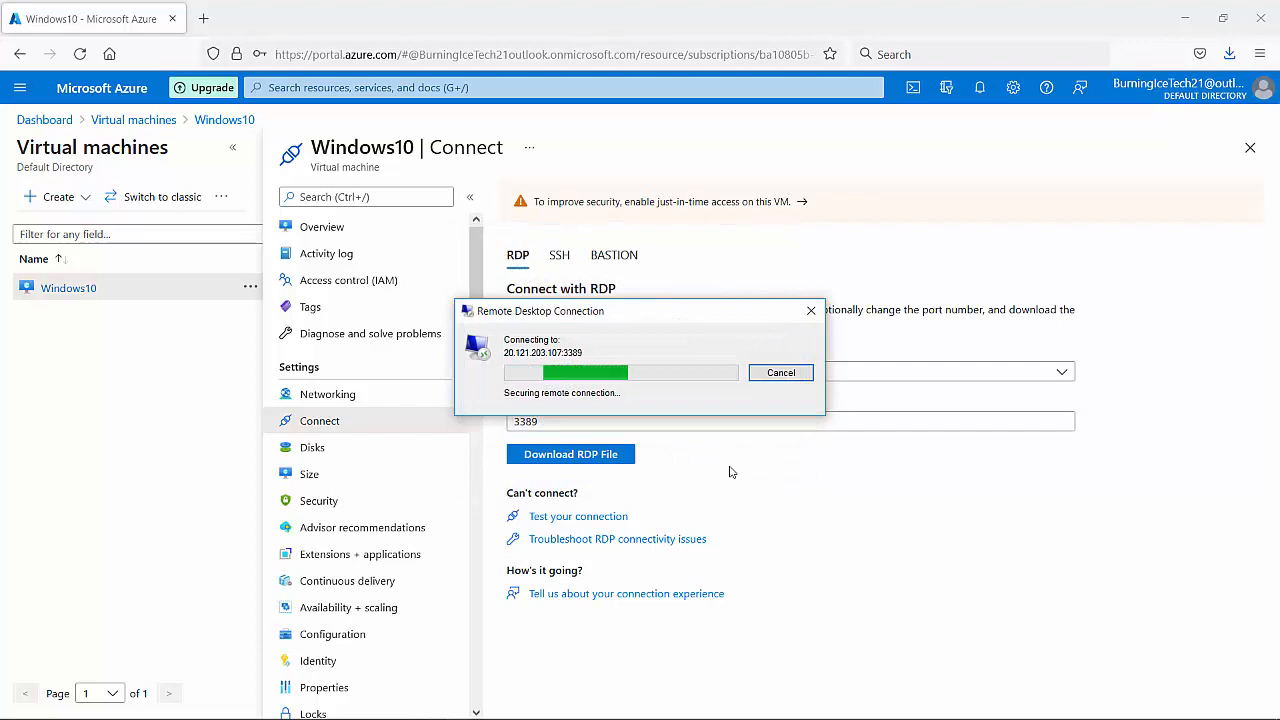
pyautogui.click(697, 500)
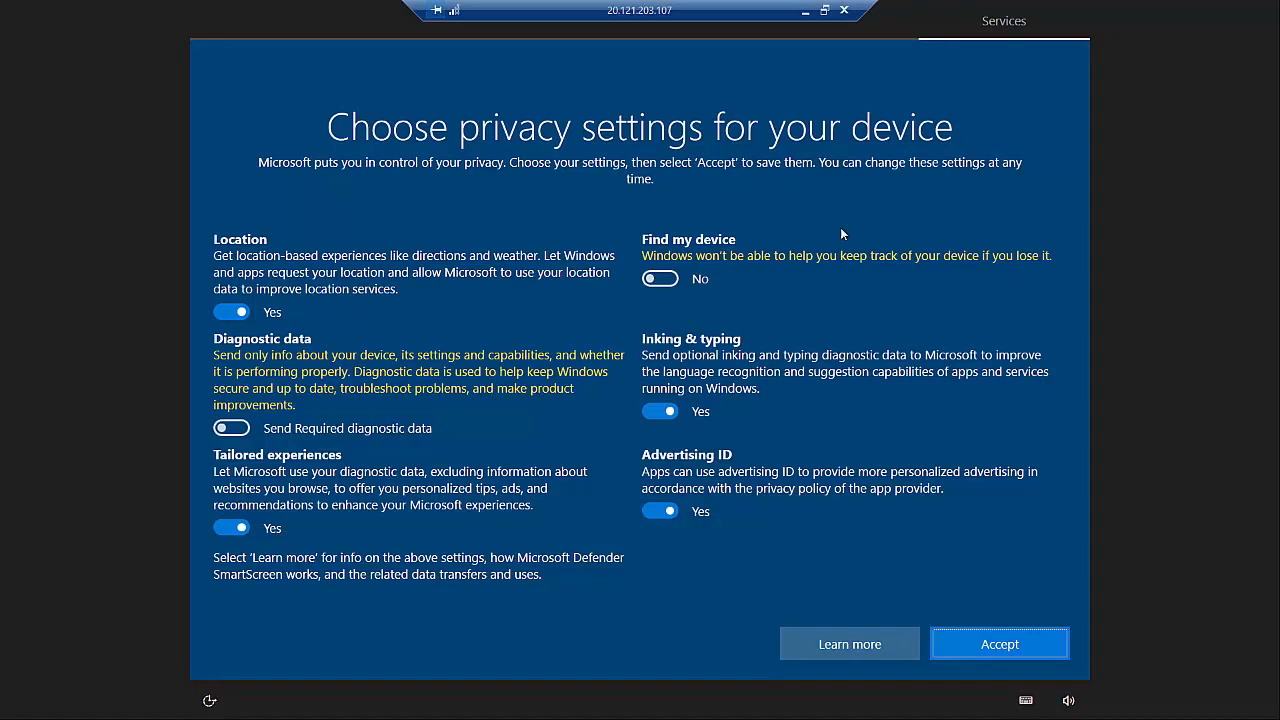
# Turn off Inking & typing, Advertising ID, Tailored experiences and Location in the Windows privacy settings, and accept them.
pyautogui.click(655, 412)
pyautogui.click(660, 511)
pyautogui.click(242, 528)
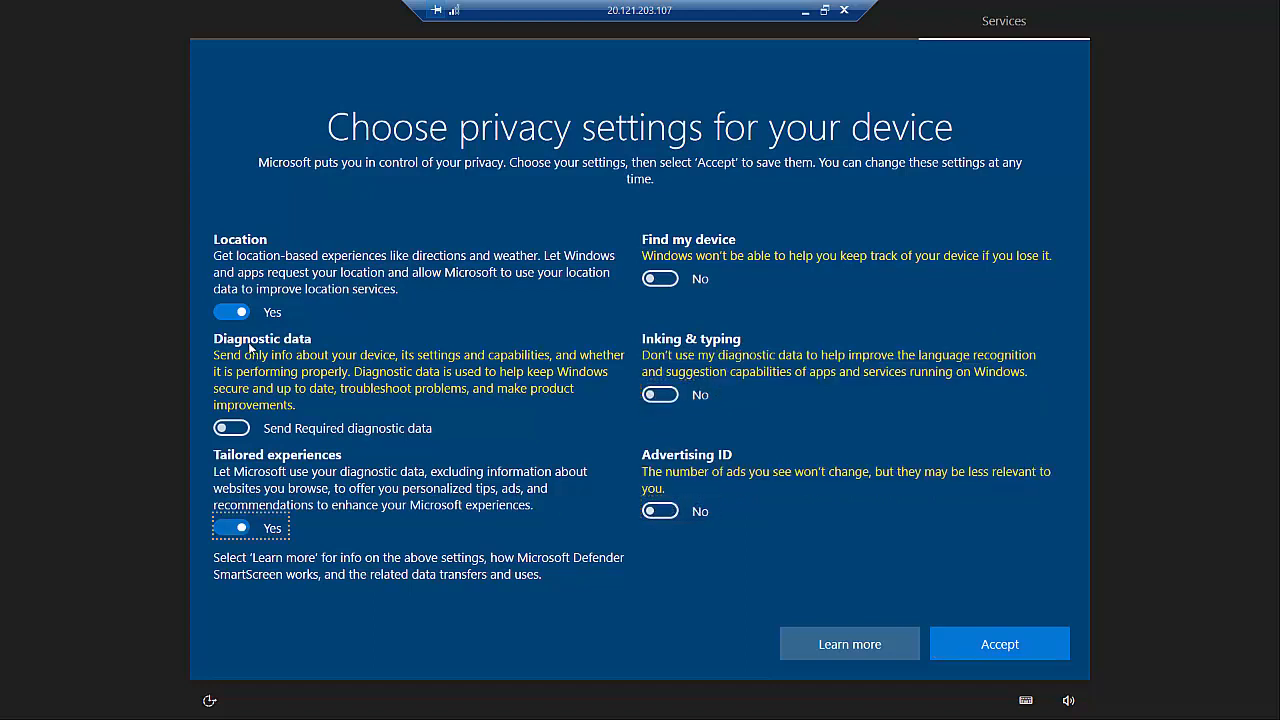
pyautogui.click(234, 313)
pyautogui.click(1000, 644)
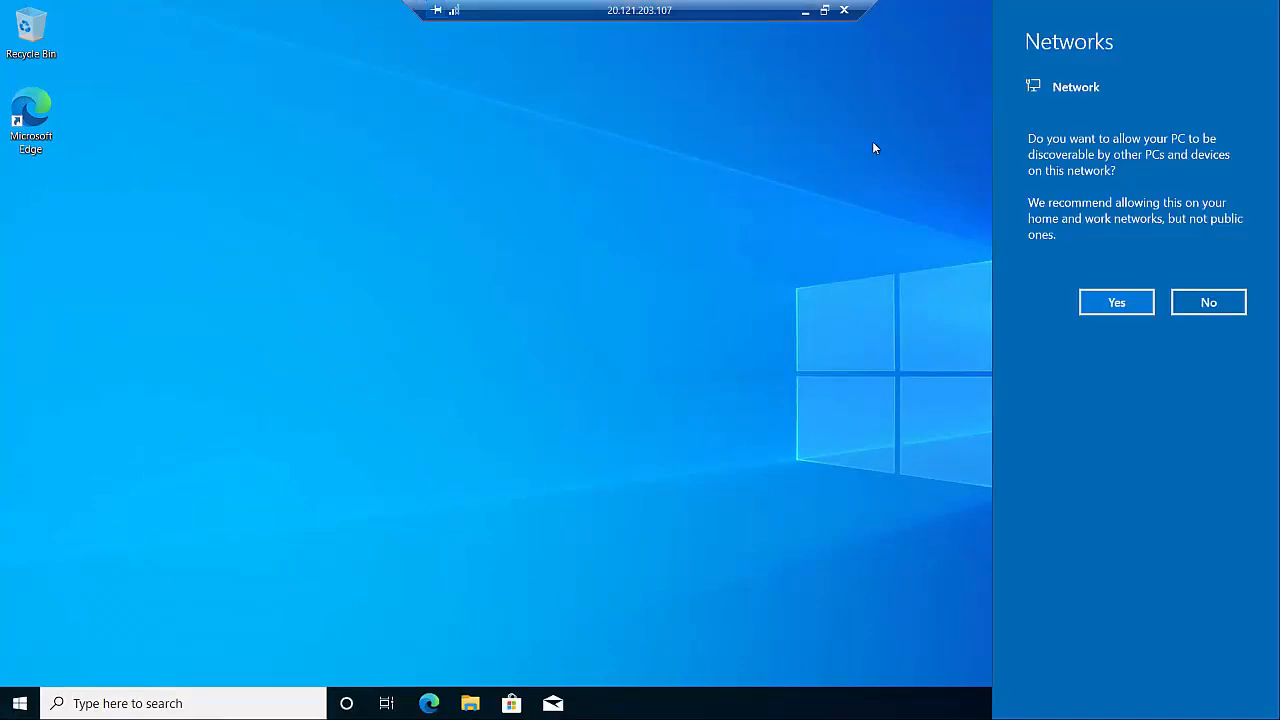
# Minimize the remote session to return to the Azure portal in the browser, and check the portal notifications.
pyautogui.click(806, 13)
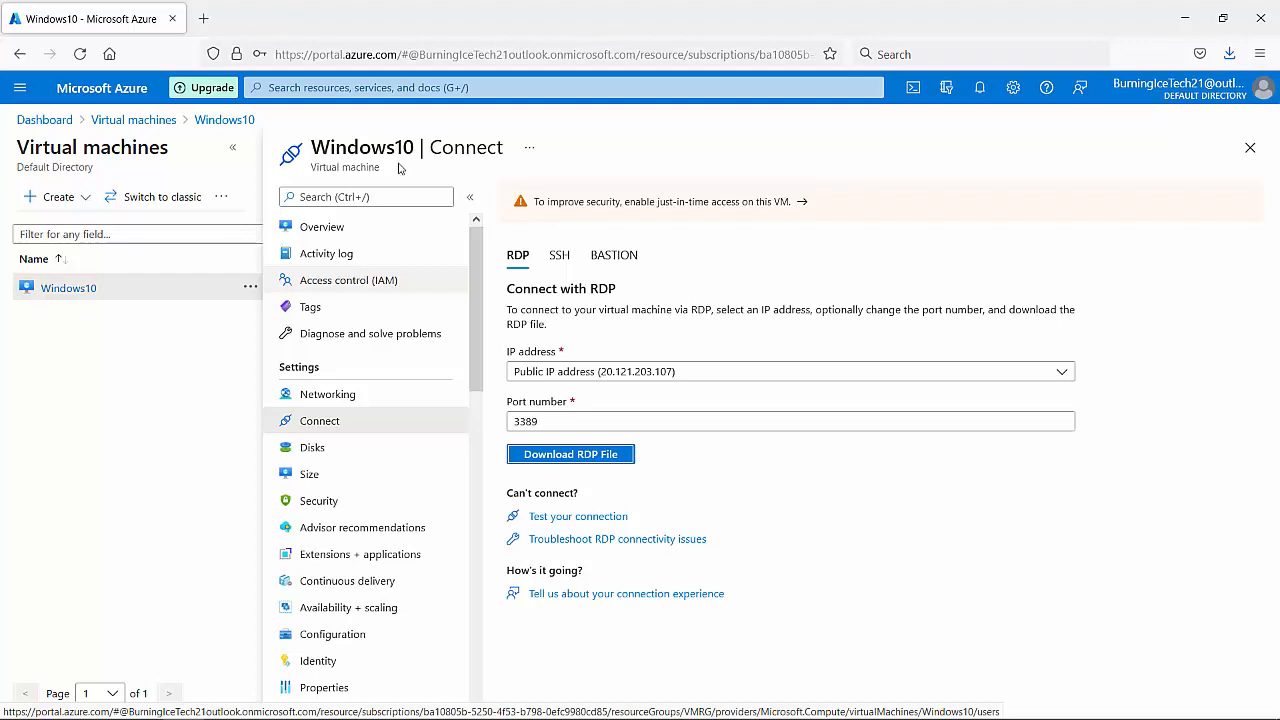
pyautogui.click(988, 91)
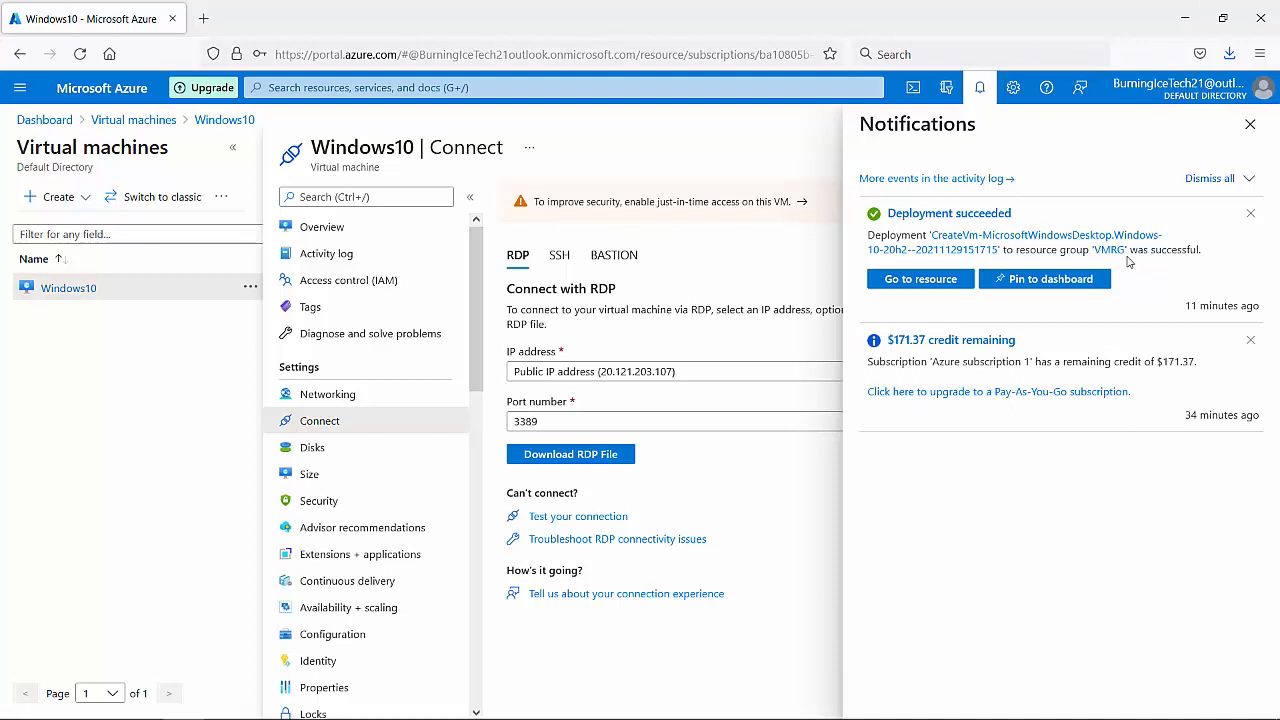
pyautogui.click(1250, 124)
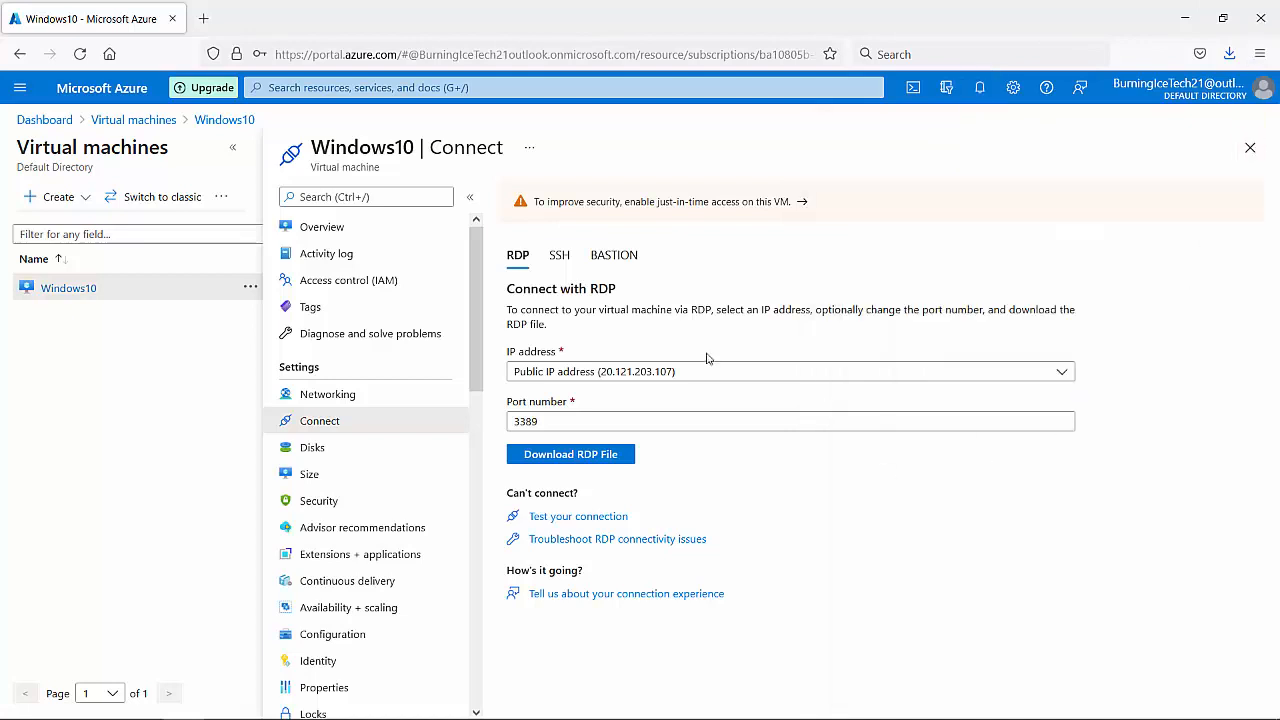